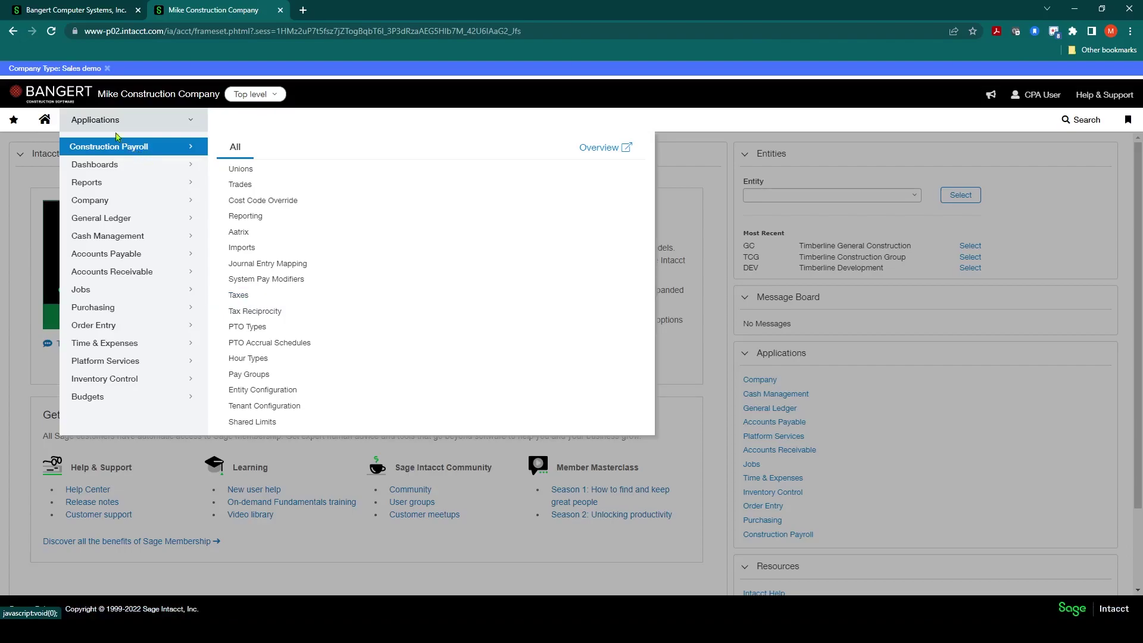
# Open the Construction Payroll taxes list and create a new tax of type Percent Of Earnings
pyautogui.click(249, 296)
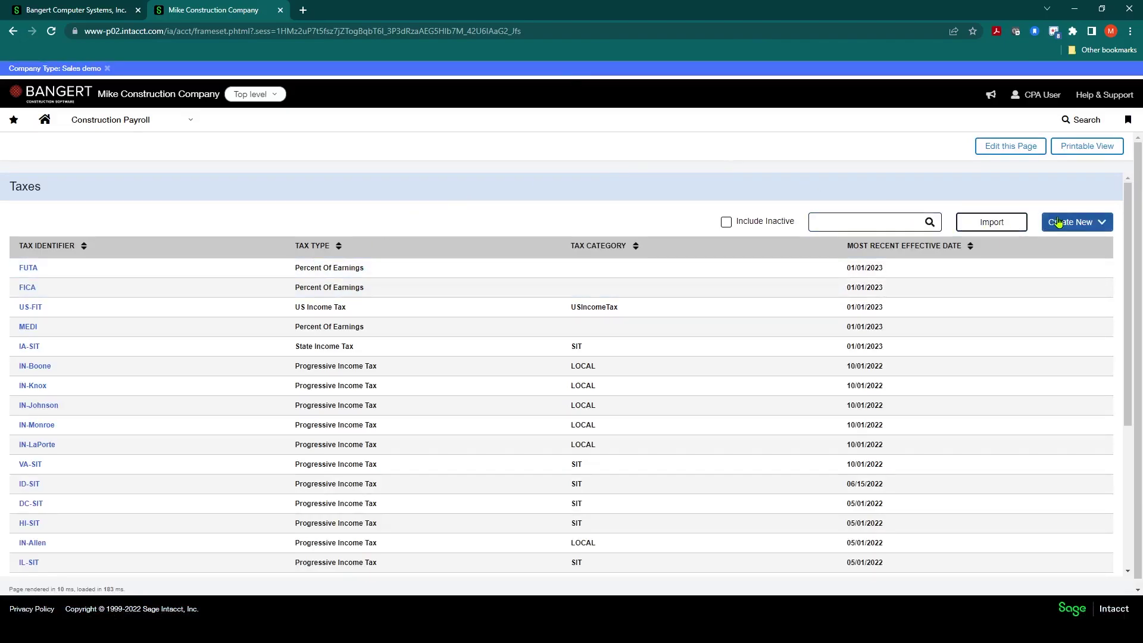
pyautogui.click(1096, 227)
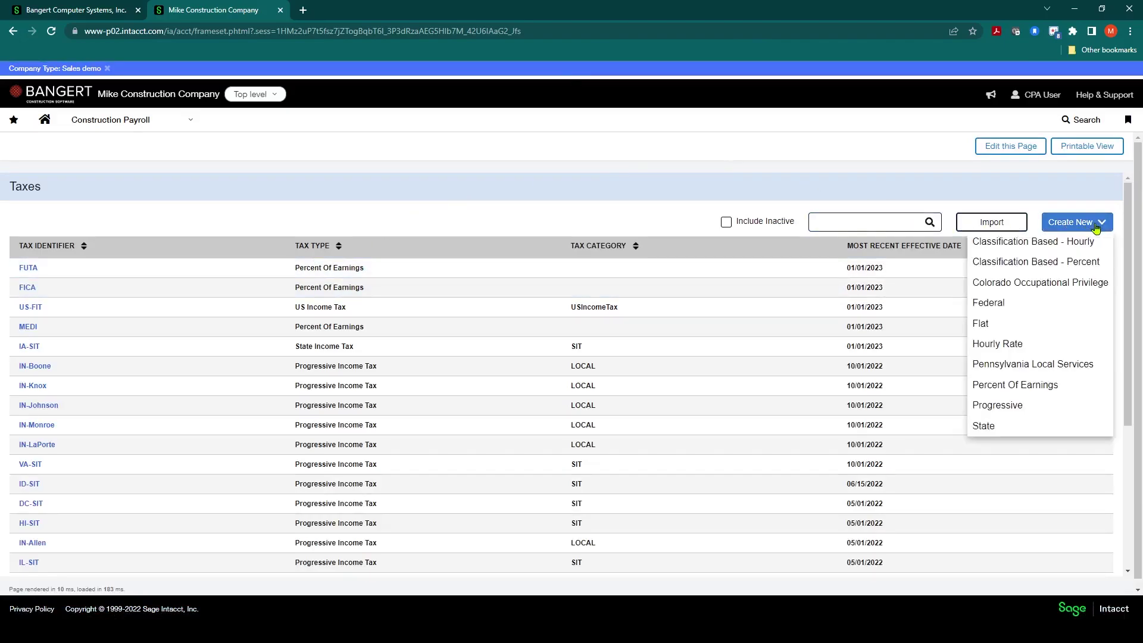
pyautogui.click(1036, 392)
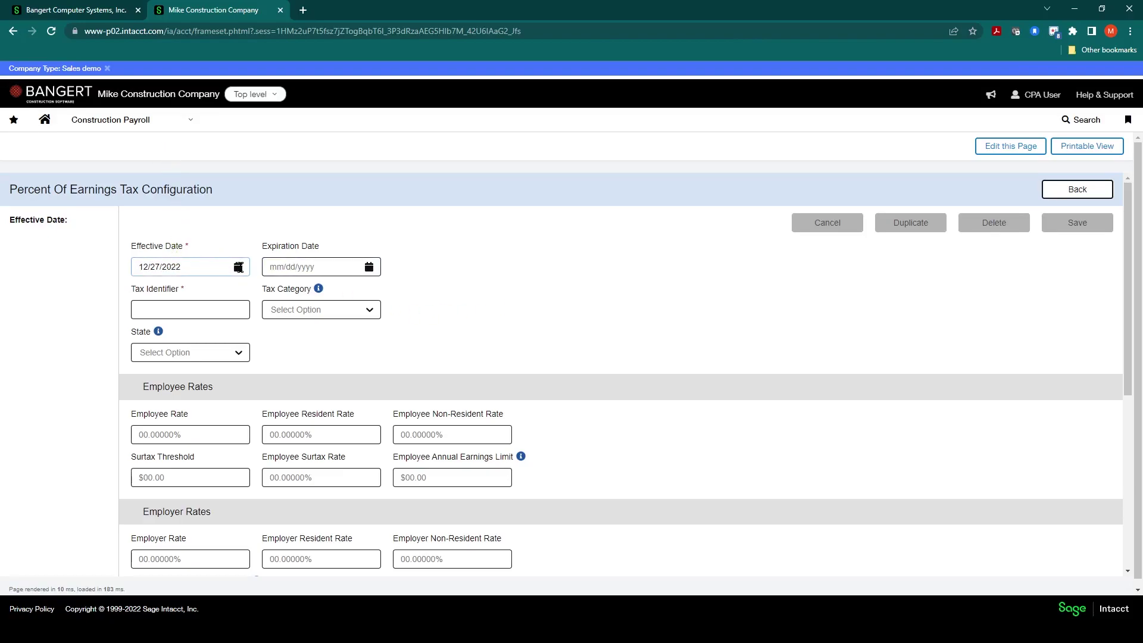
# Set the new tax's effective date to 01/01/2023 and its tax identifier to IA_SUI_E
pyautogui.click(238, 267)
pyautogui.click(231, 293)
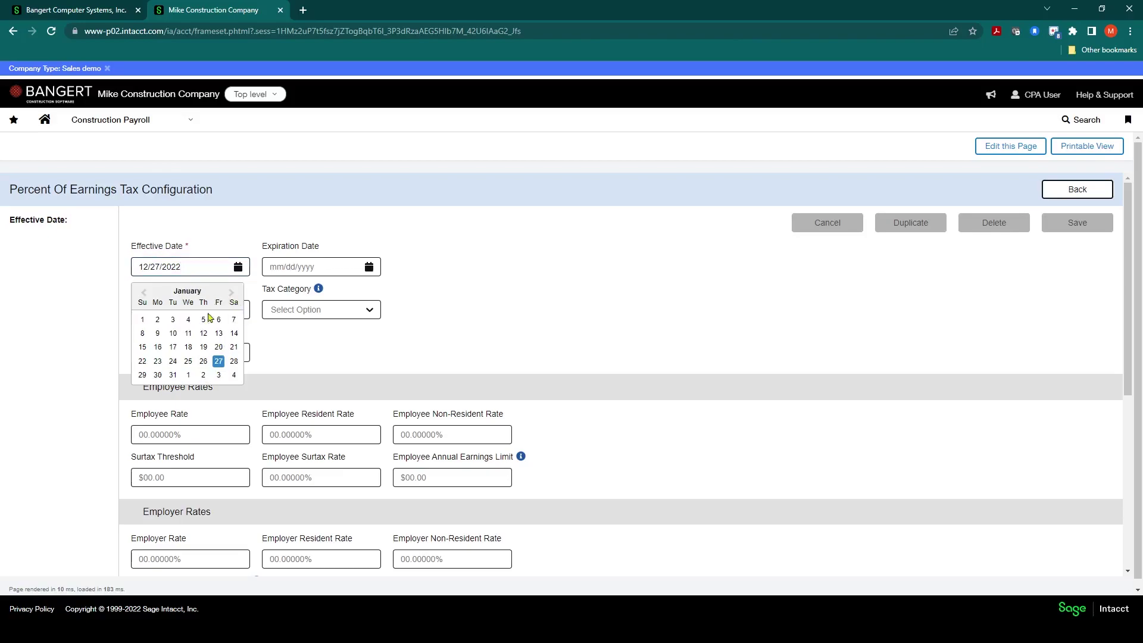
pyautogui.click(142, 320)
pyautogui.click(176, 307)
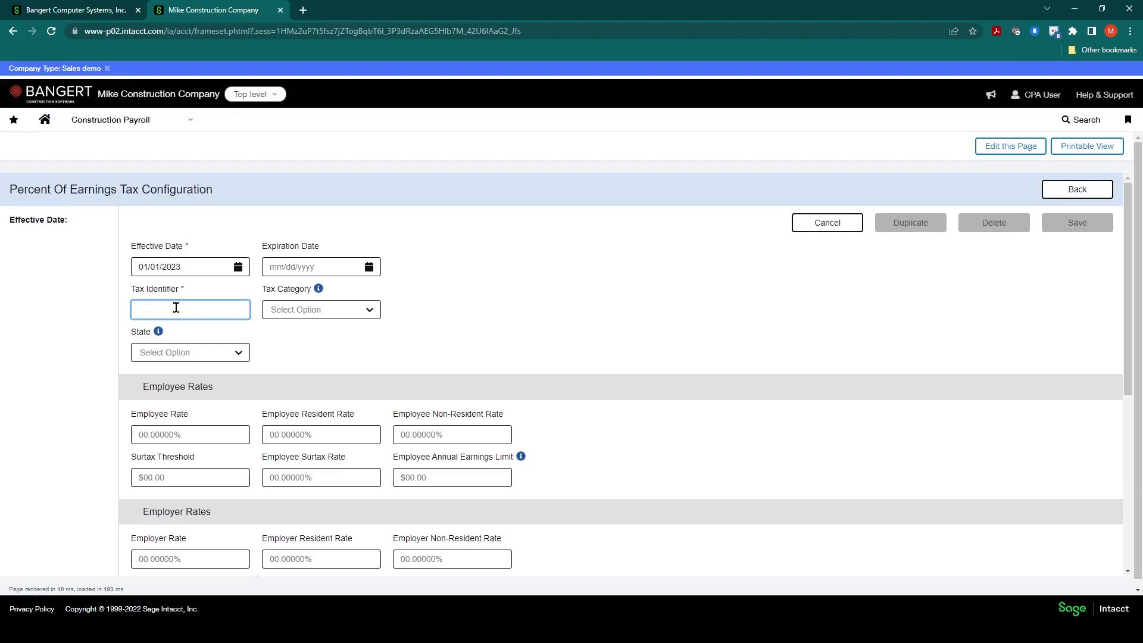
pyautogui.write('IA_SUI_E')
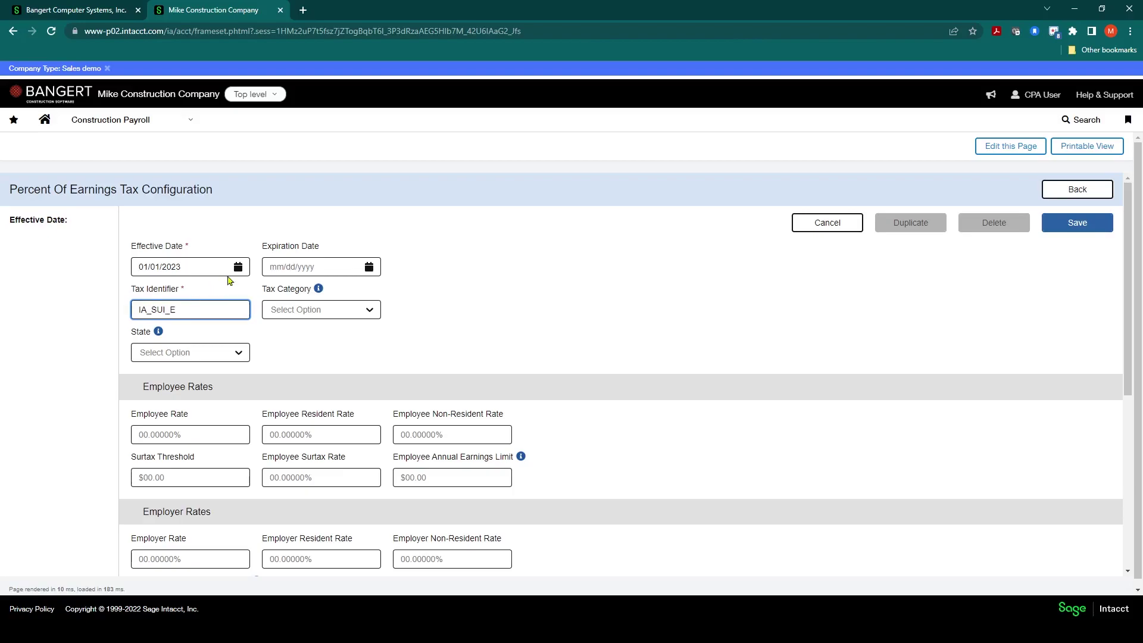
# Create a new tax category named SUI and assign it to the tax
pyautogui.click(325, 310)
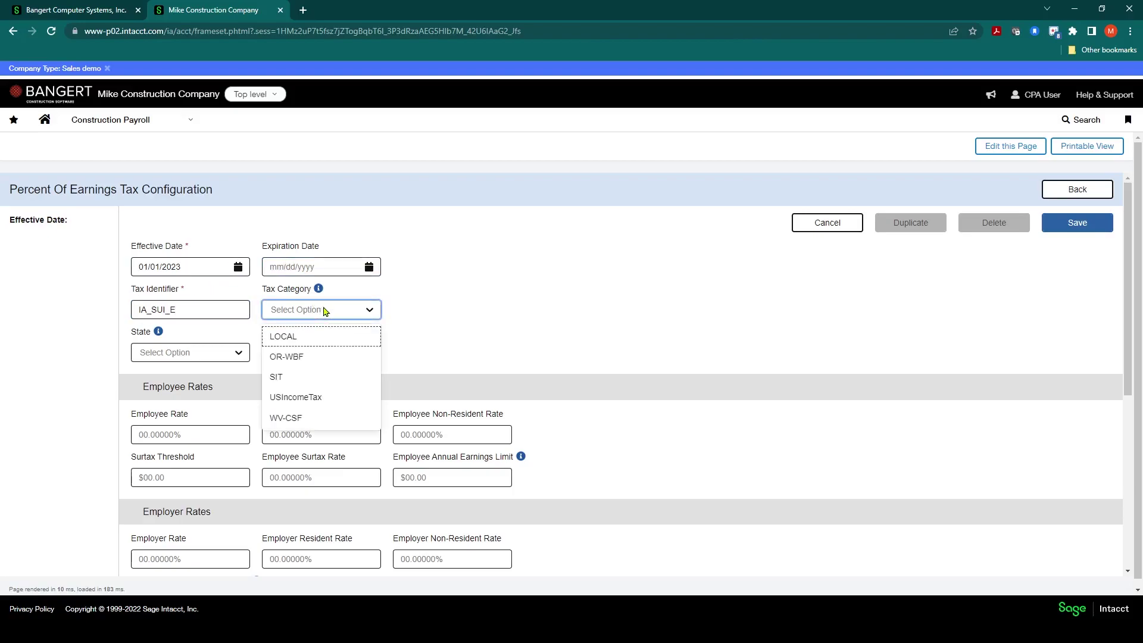
pyautogui.click(424, 303)
pyautogui.click(309, 309)
pyautogui.write('SUI')
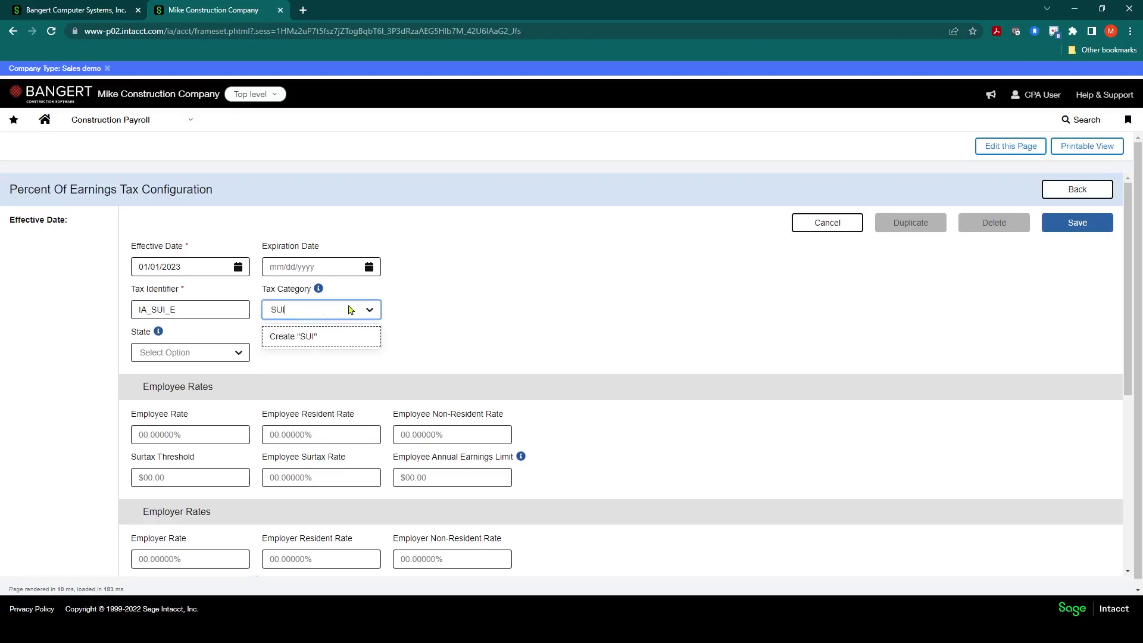
pyautogui.click(430, 306)
pyautogui.click(336, 308)
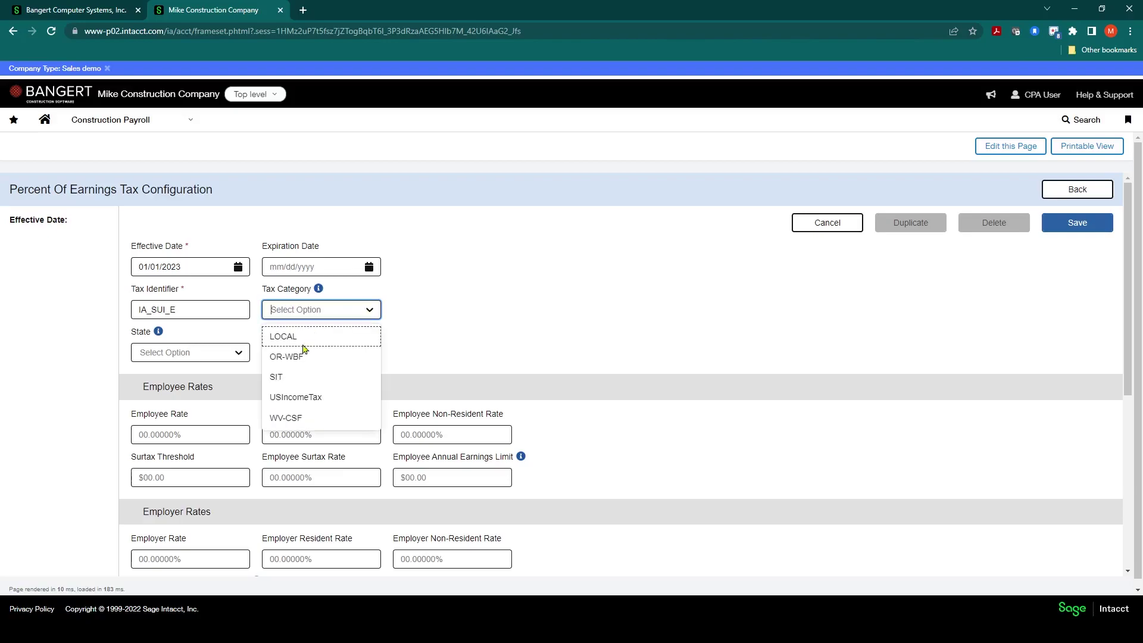
pyautogui.click(309, 311)
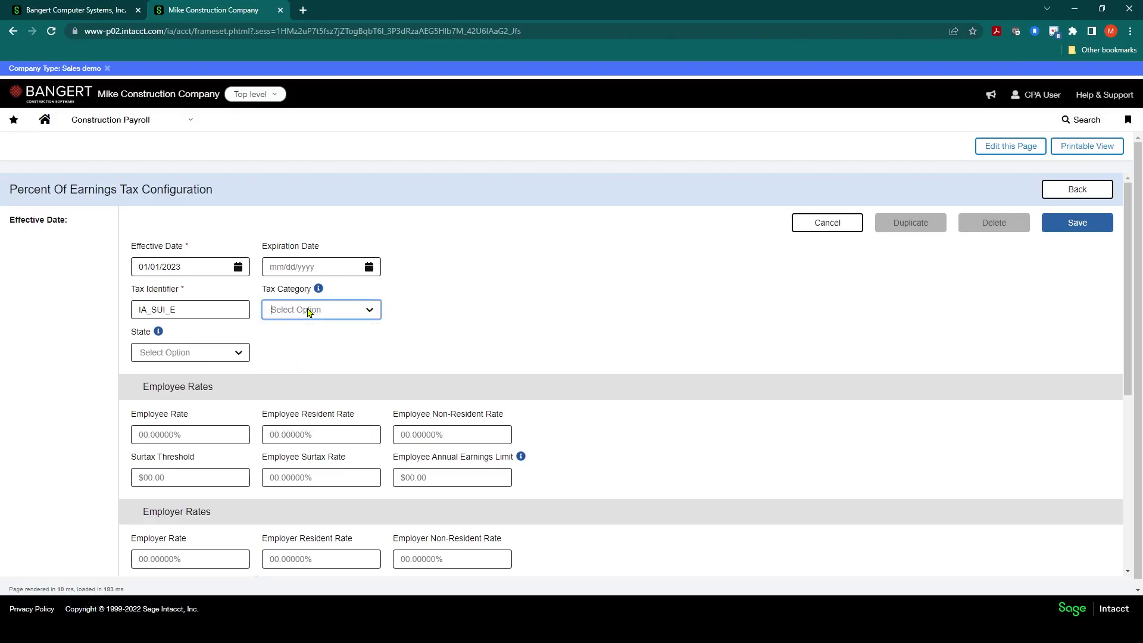
pyautogui.write('SUI')
pyautogui.press('Return')
# Set the tax's state to Iowa
pyautogui.click(222, 354)
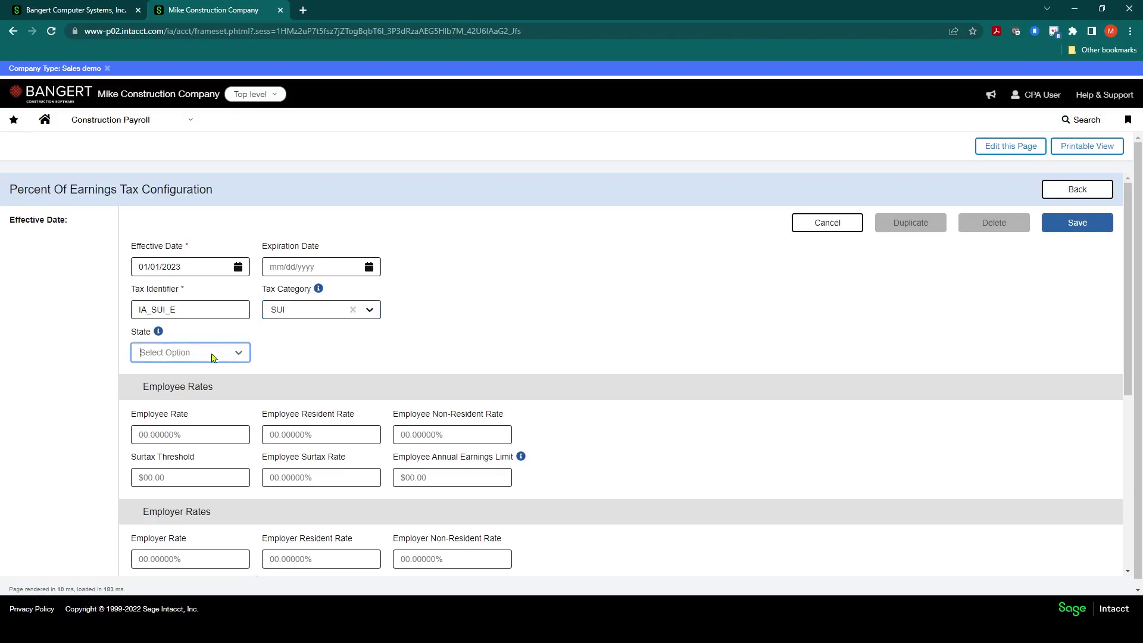
pyautogui.click(238, 355)
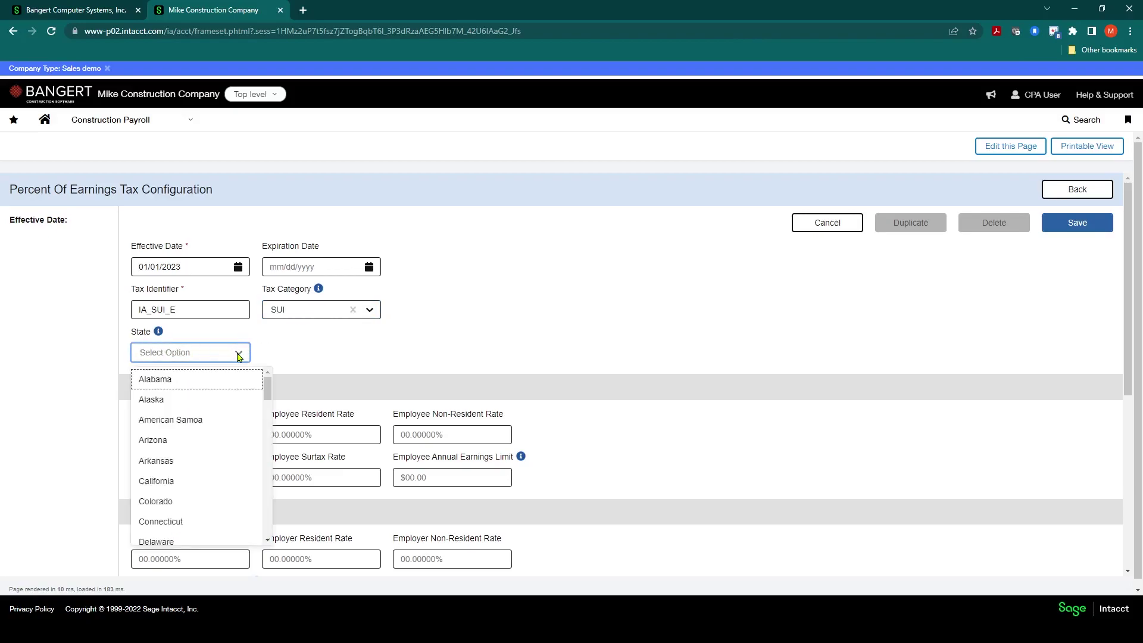
pyautogui.write('iw')
pyautogui.press('BackSpace')
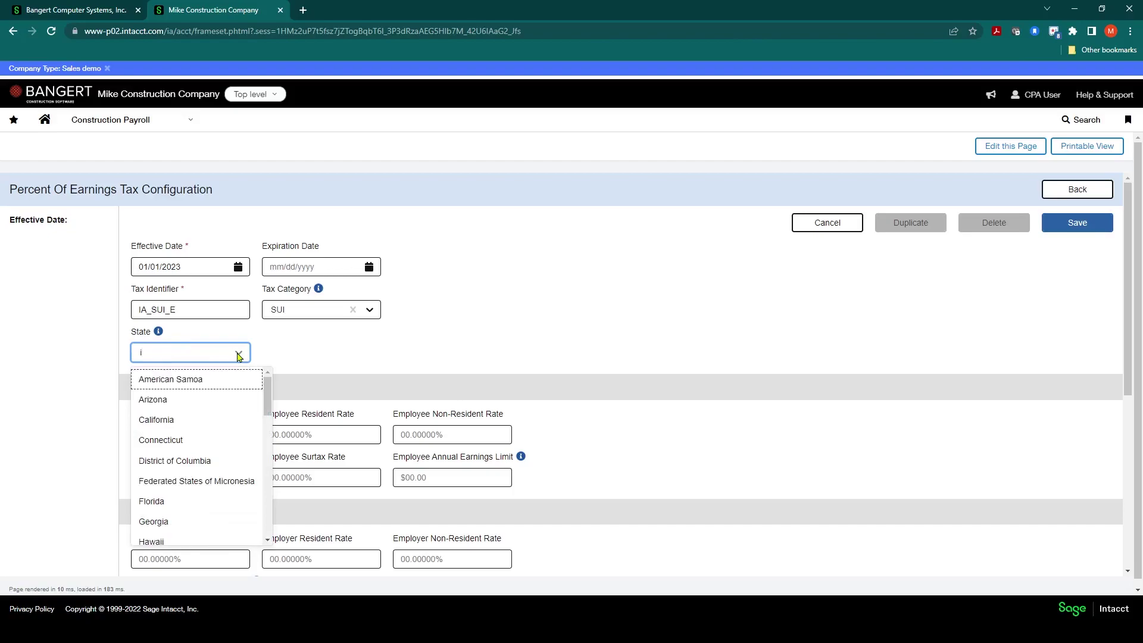
pyautogui.write('o')
pyautogui.click(182, 384)
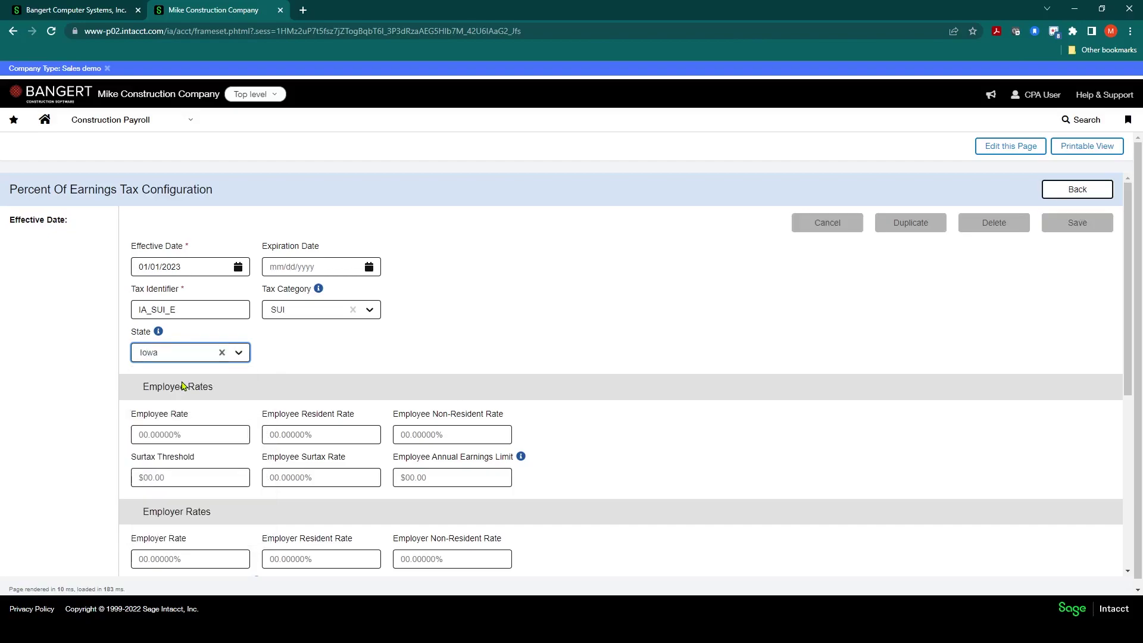
# Set the employer rate to 1.45000 and the annual earnings limit under Tax Attributes to 43,000.00
pyautogui.scroll(-1, 431, 332)
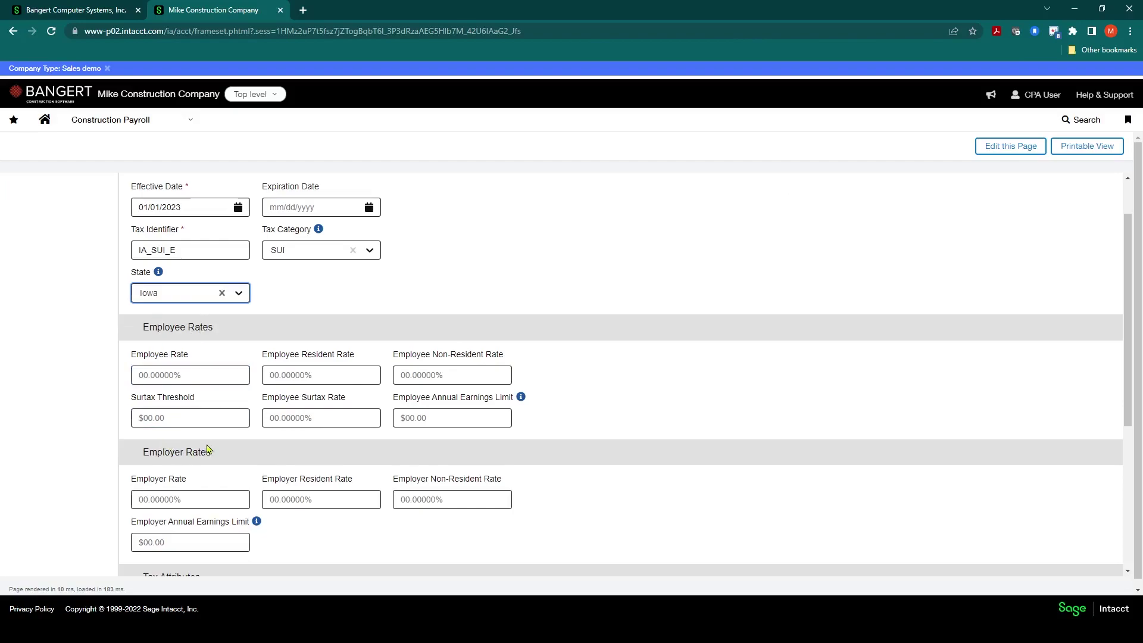
pyautogui.scroll(-1, 207, 449)
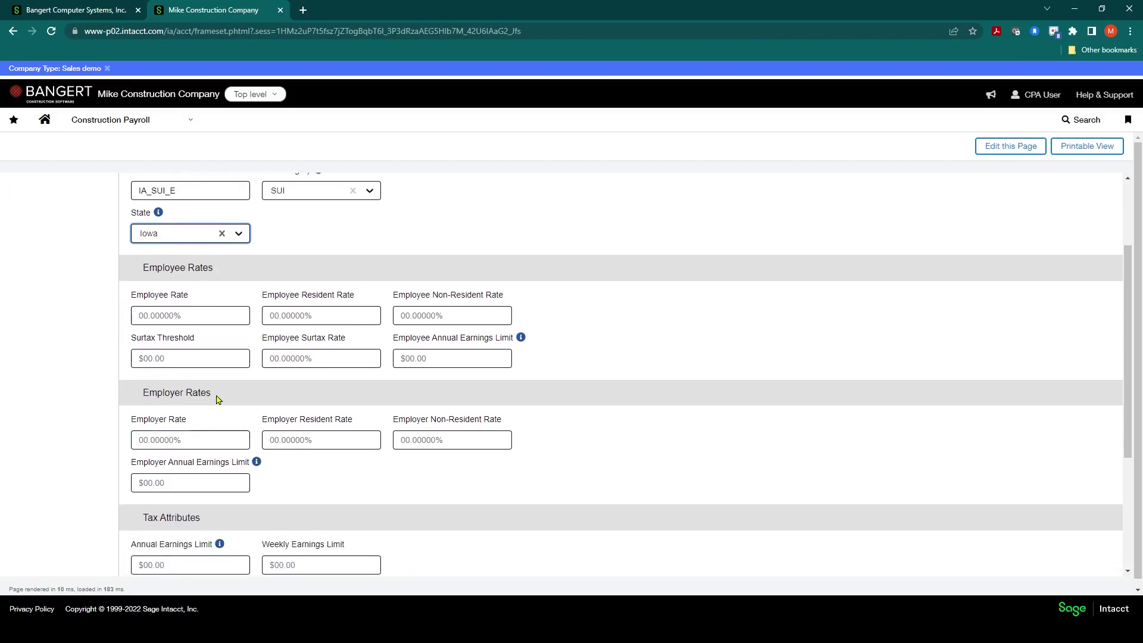
pyautogui.scroll(-1, 216, 399)
pyautogui.click(162, 380)
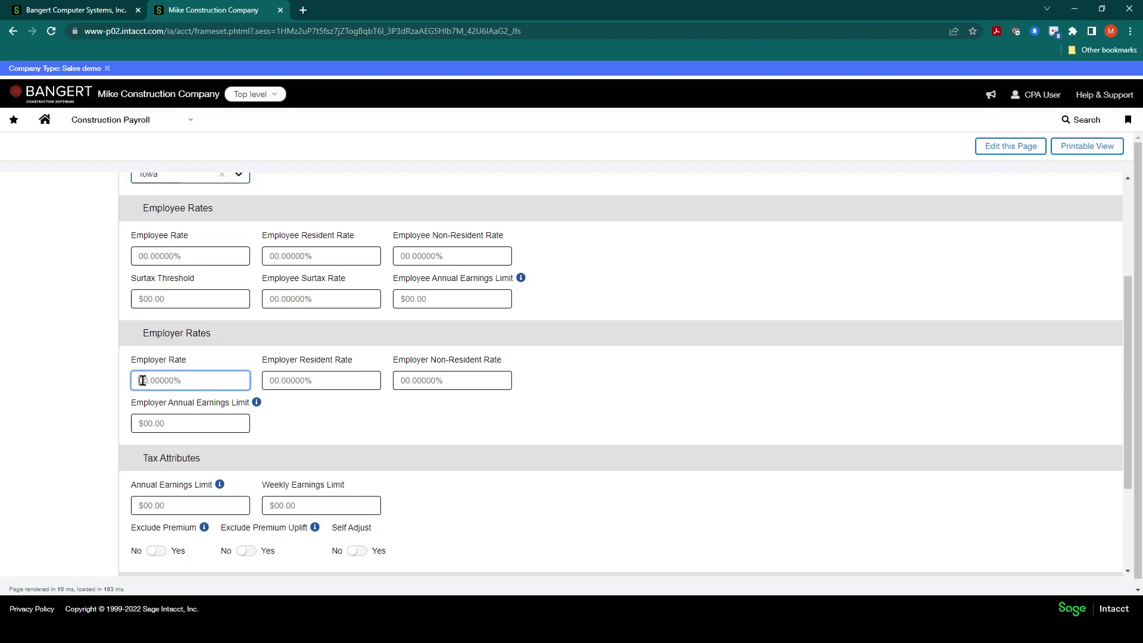
pyautogui.write('1.45000')
pyautogui.scroll(-1, 175, 375)
pyautogui.click(173, 448)
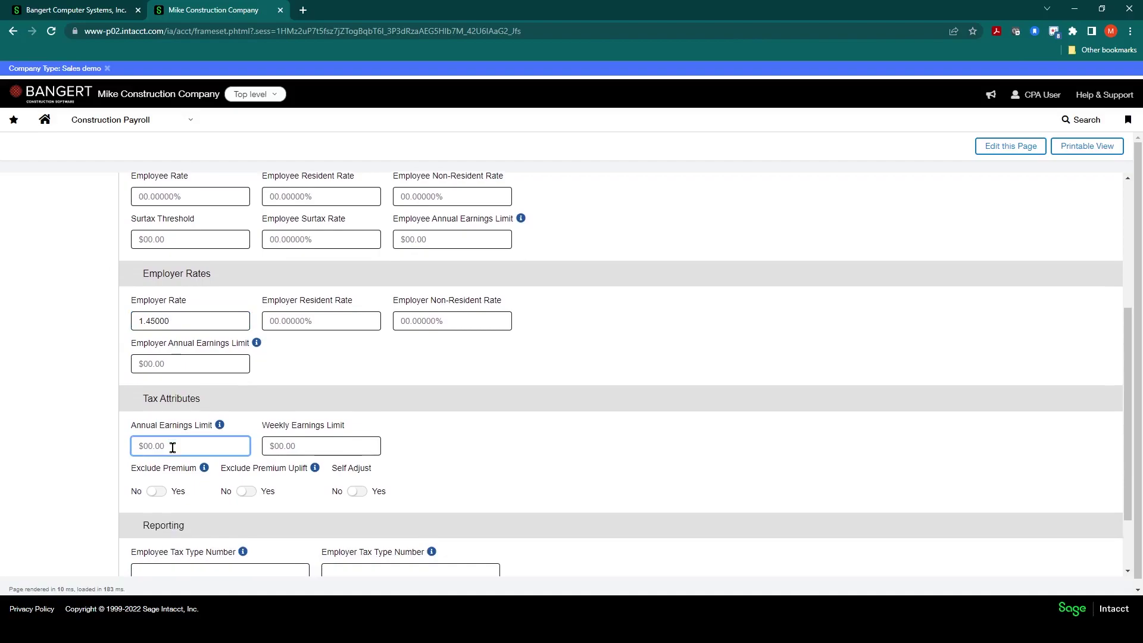
pyautogui.write('430000.00')
# Activate the Employer Tax Type Number field under Reporting, and open the bookmarked Cloud Payroll help center in a new browser tab
pyautogui.scroll(-1, 165, 436)
pyautogui.scroll(-1, 164, 436)
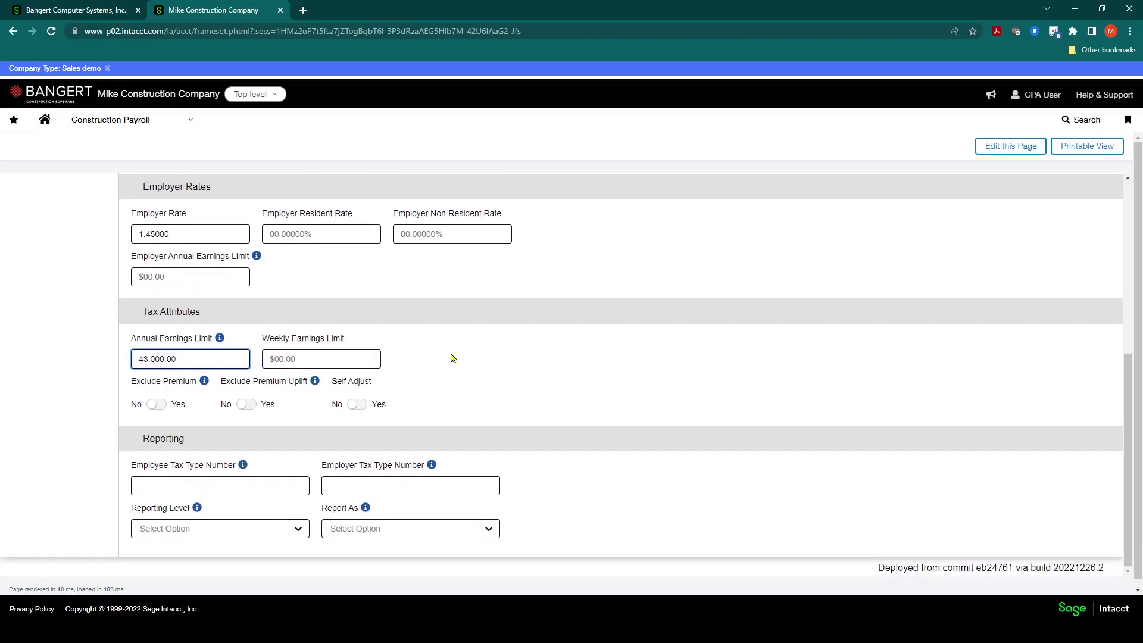
pyautogui.scroll(-1, 509, 393)
pyautogui.click(369, 478)
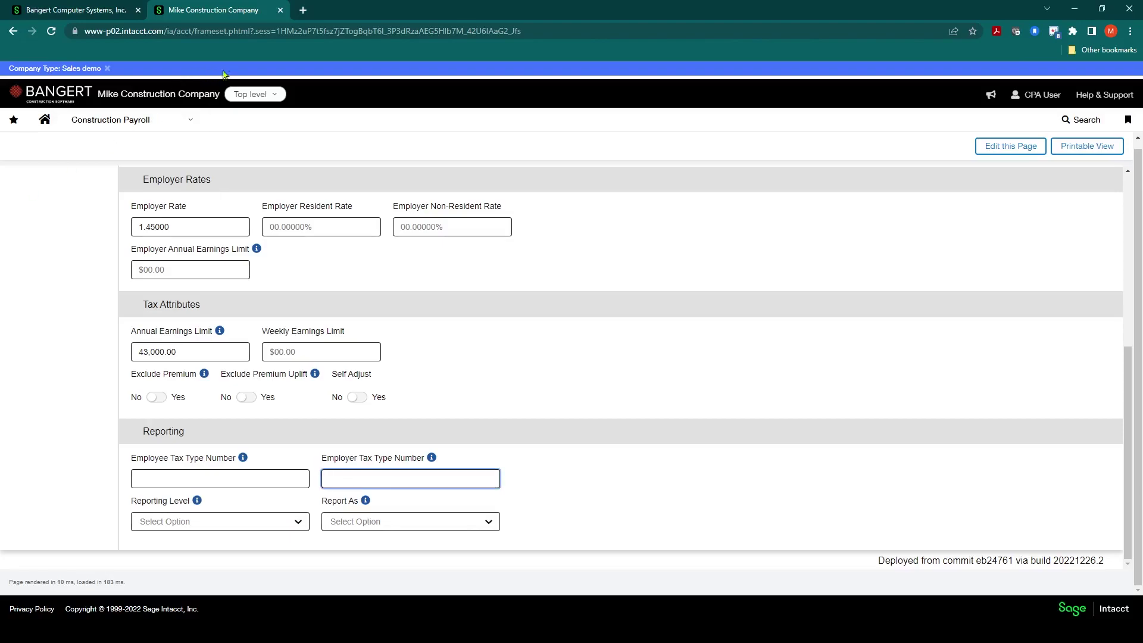
pyautogui.hotkey('ctrl', 't')
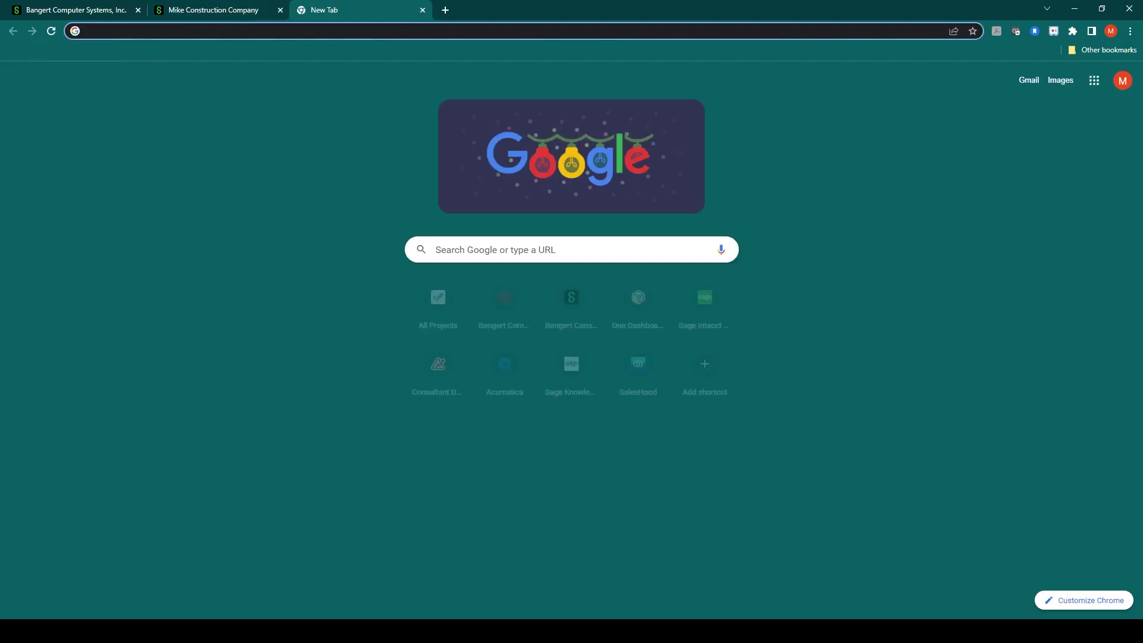
pyautogui.click(79, 50)
pyautogui.click(79, 50)
pyautogui.click(78, 50)
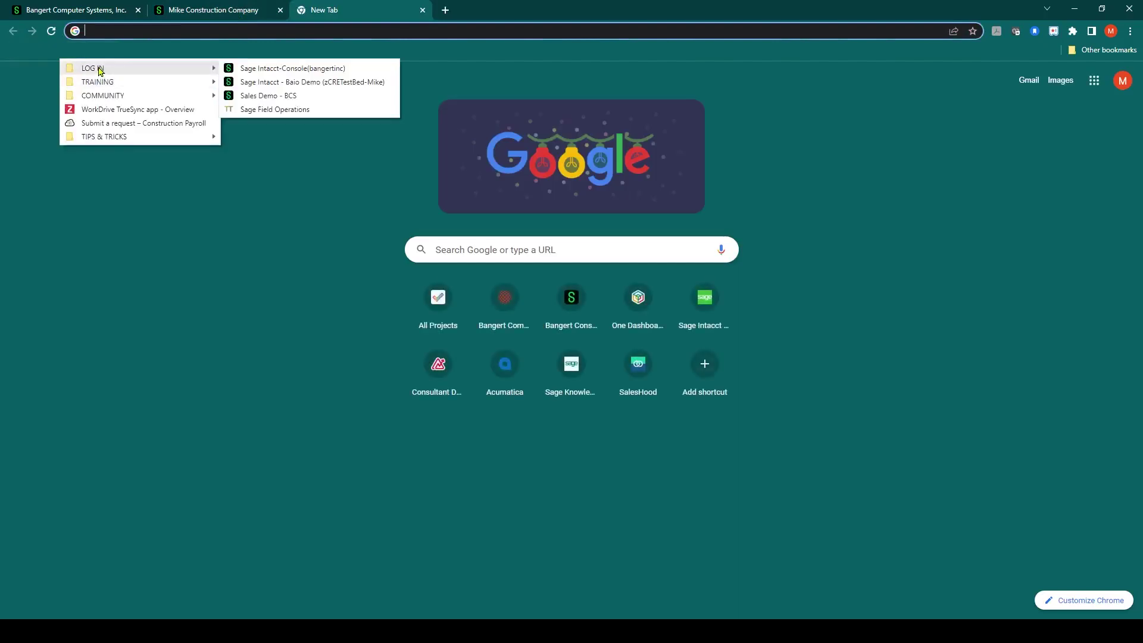
pyautogui.moveTo(119, 95)
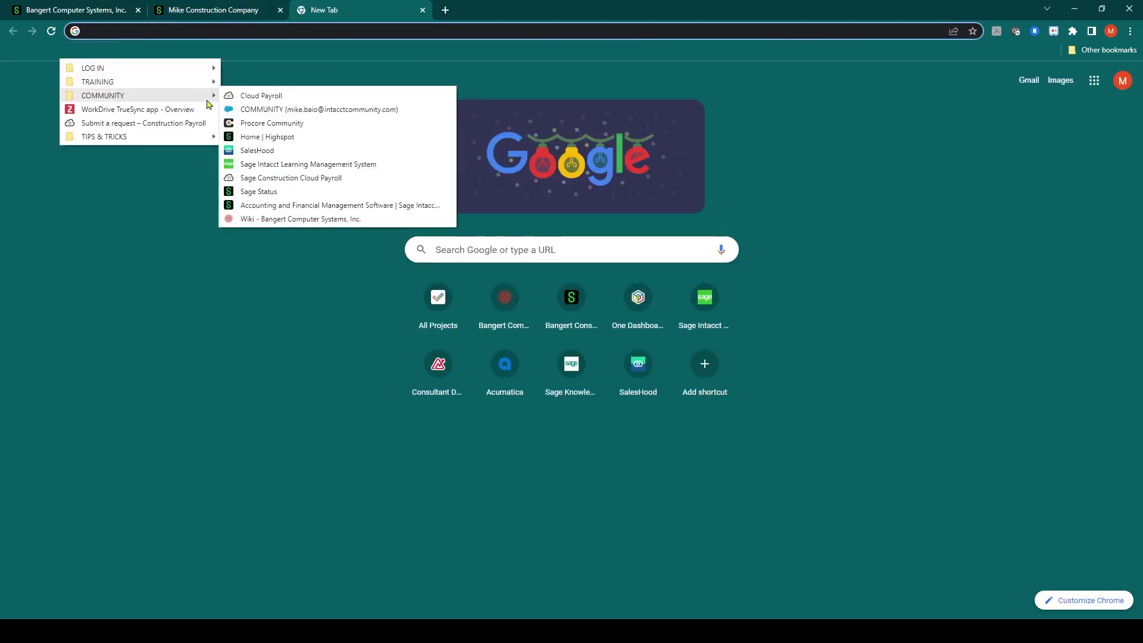
pyautogui.click(265, 95)
# Search the help center for "aatri" and open the Aatrix Tax Tables spreadsheet linked in the Aatrix Tax Type Codes article
pyautogui.click(471, 193)
pyautogui.write('aatri')
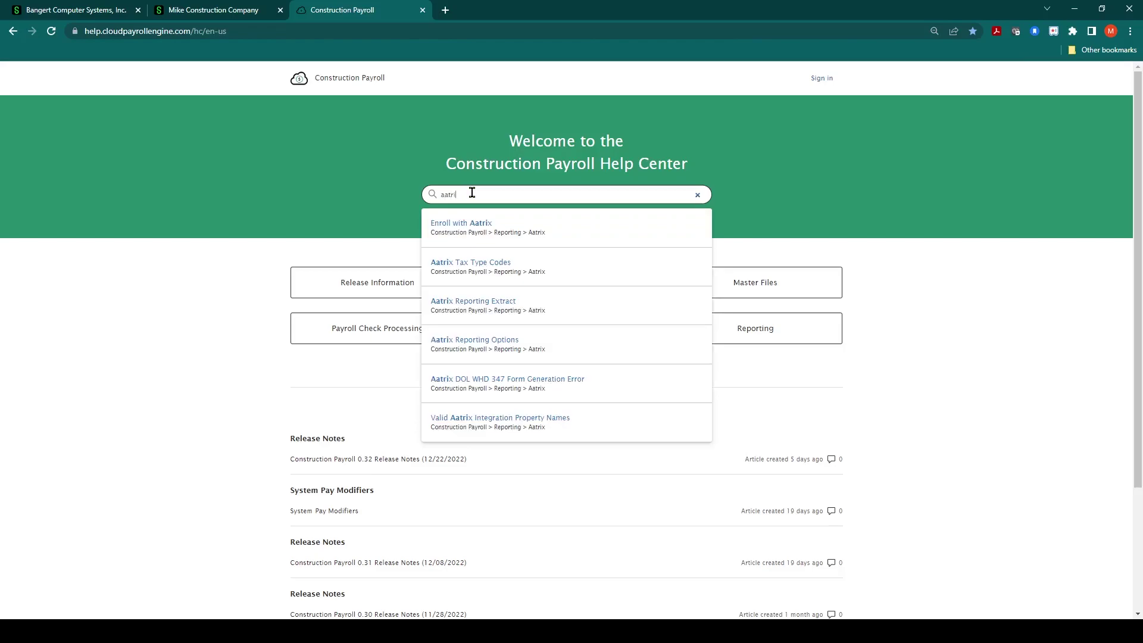
pyautogui.click(477, 266)
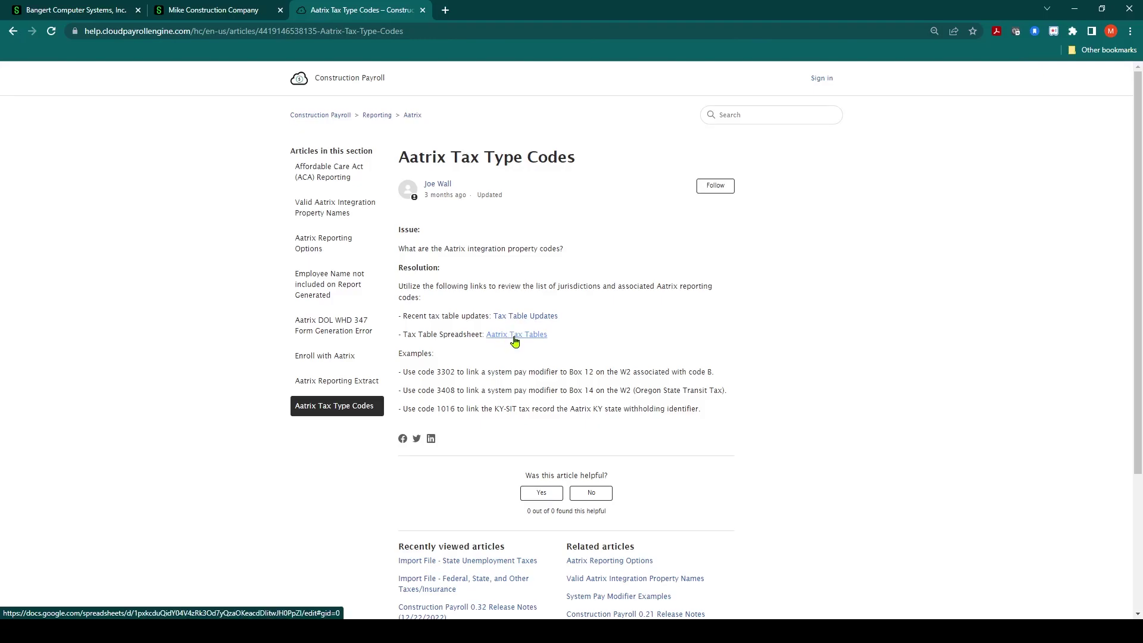
pyautogui.click(516, 337)
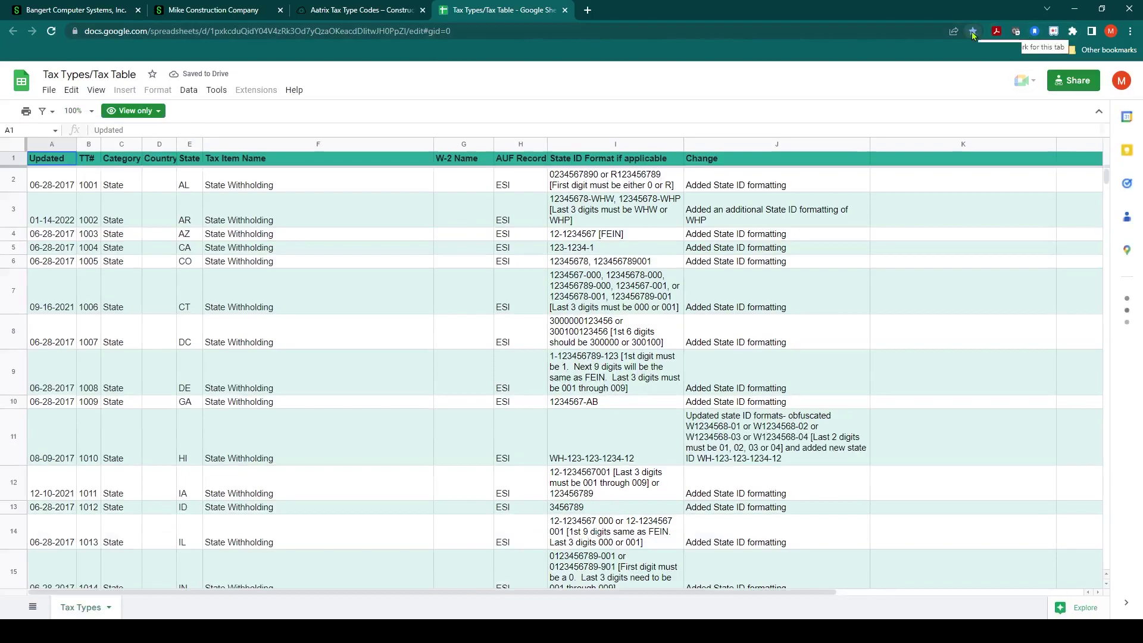
# Locate the State Unemployment row for IA in the Tax Types sheet and select its TT# cell
pyautogui.click(315, 233)
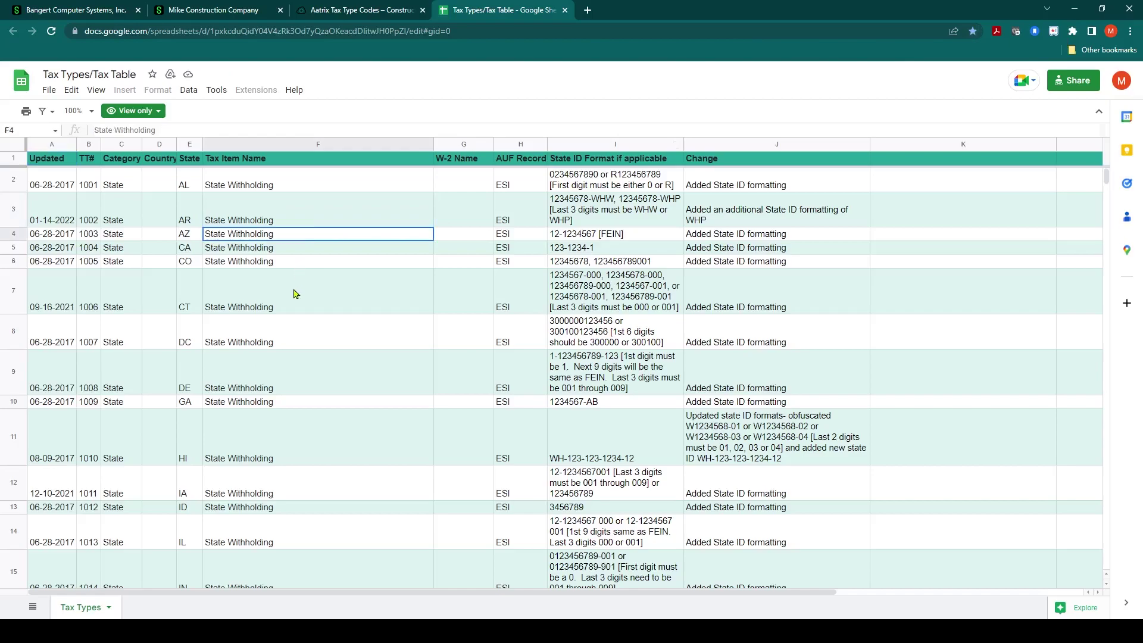
pyautogui.scroll(-4, 294, 294)
pyautogui.scroll(-12, 295, 293)
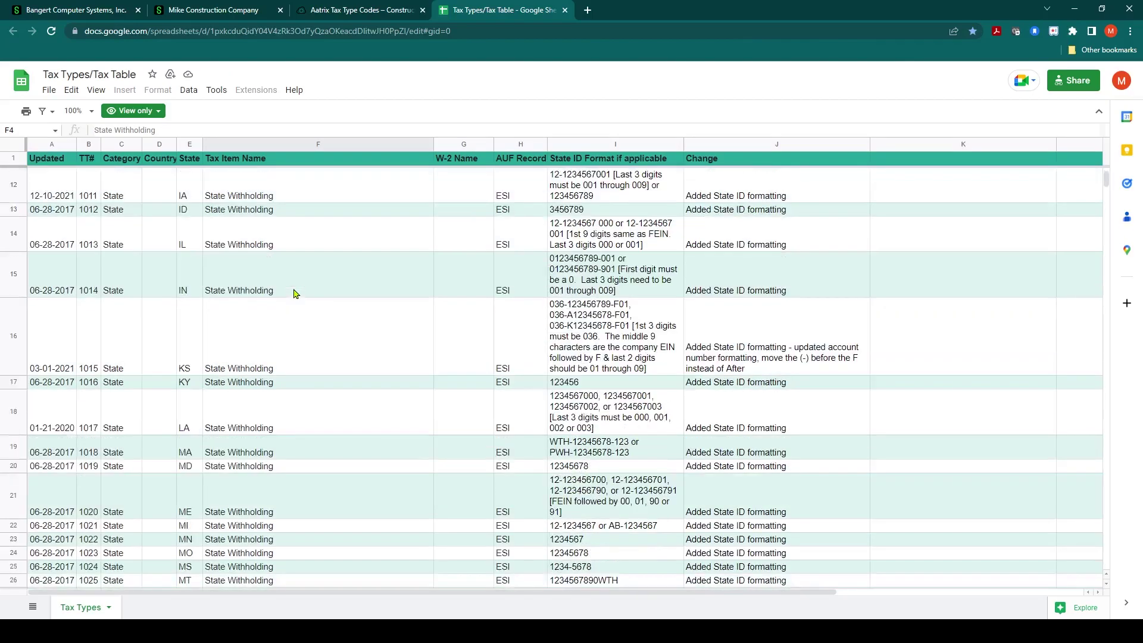
pyautogui.scroll(-15, 295, 293)
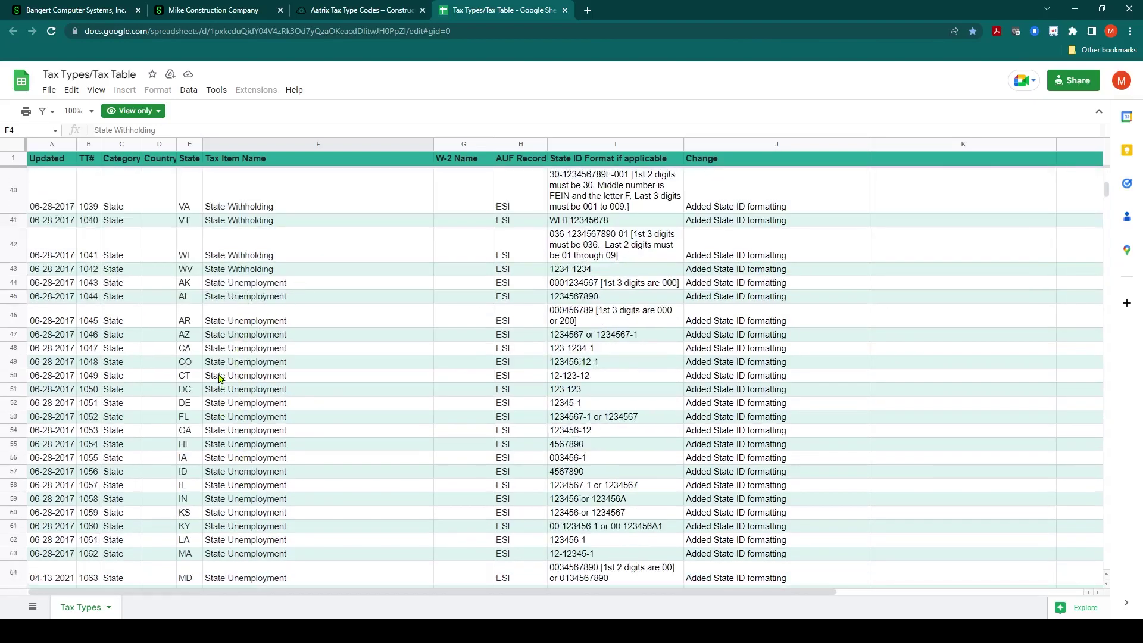
pyautogui.scroll(-2, 220, 364)
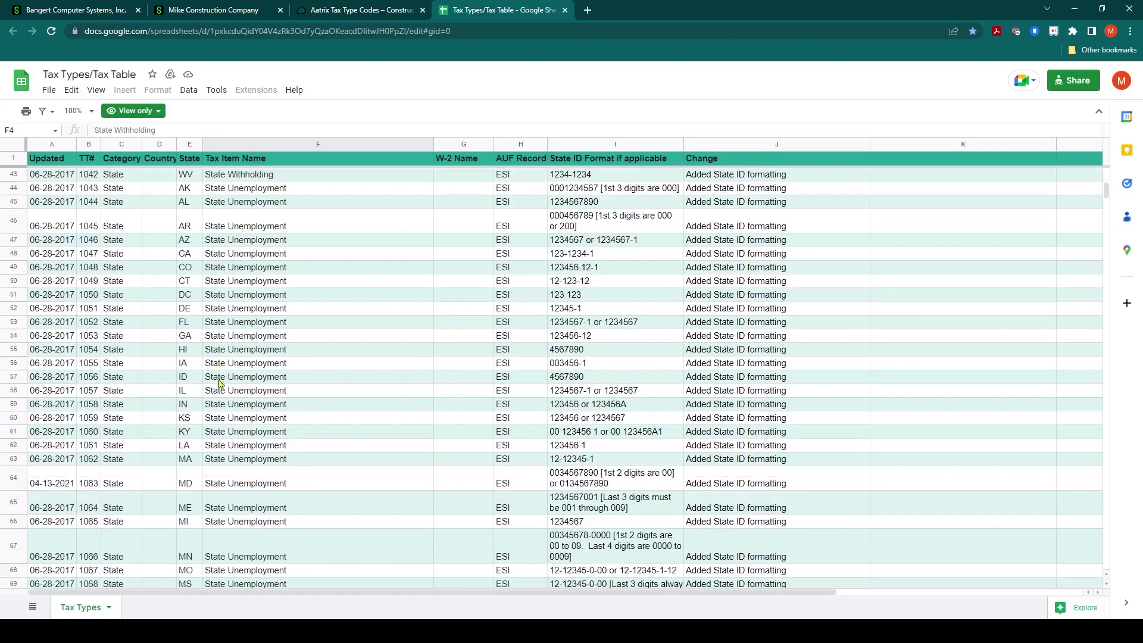
pyautogui.click(185, 364)
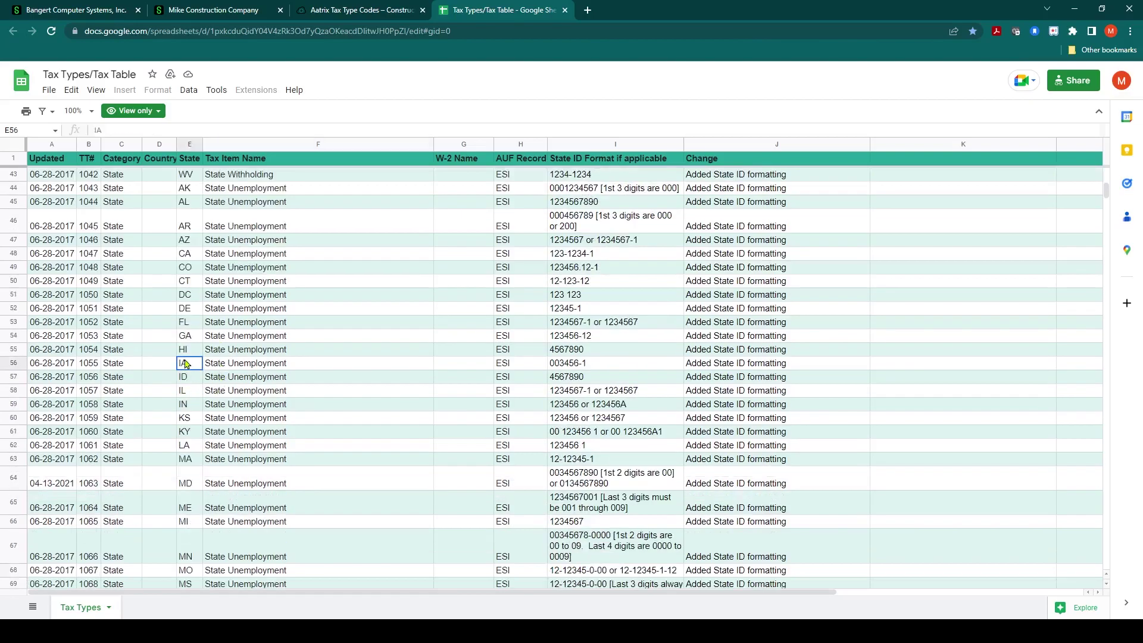
pyautogui.click(89, 366)
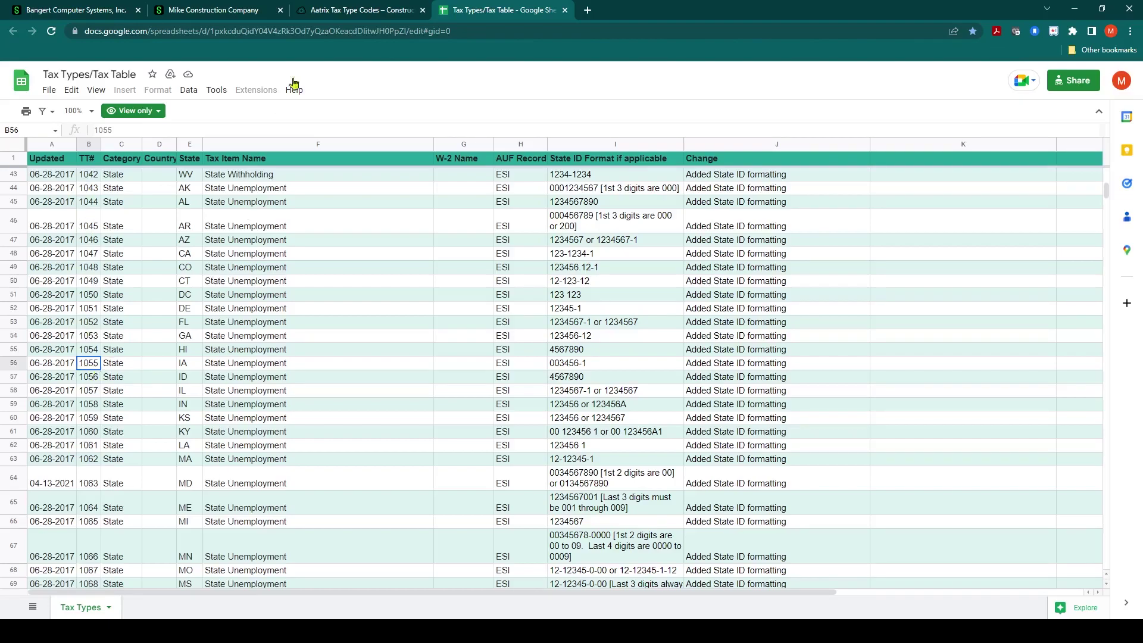
# Return to the Percent Of Earnings tax configuration and set the Employer Tax Type Number to 1055
pyautogui.click(253, 10)
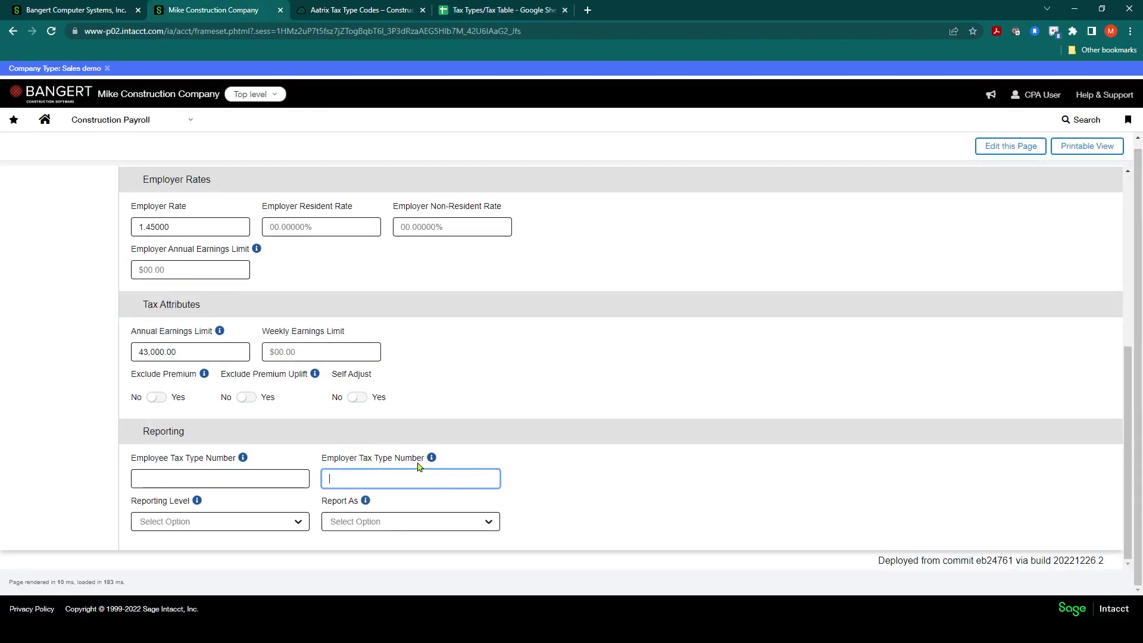
pyautogui.write('1055')
pyautogui.click(616, 495)
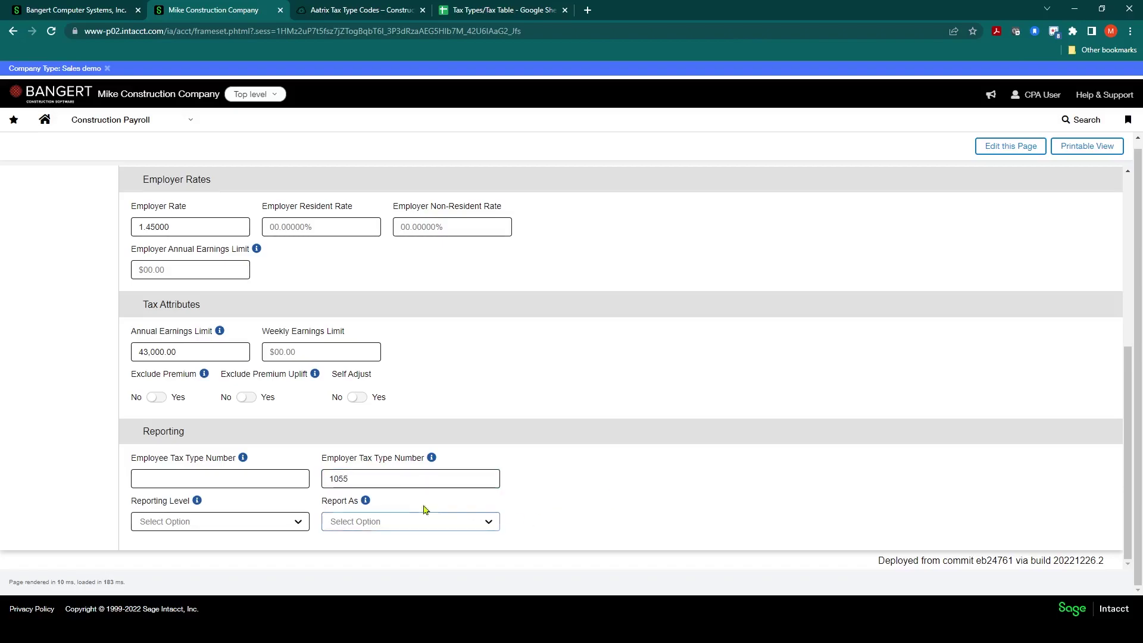
# Set Report As to State Unemployment Insurance and save the IA_SUI_E tax configuration
pyautogui.click(491, 527)
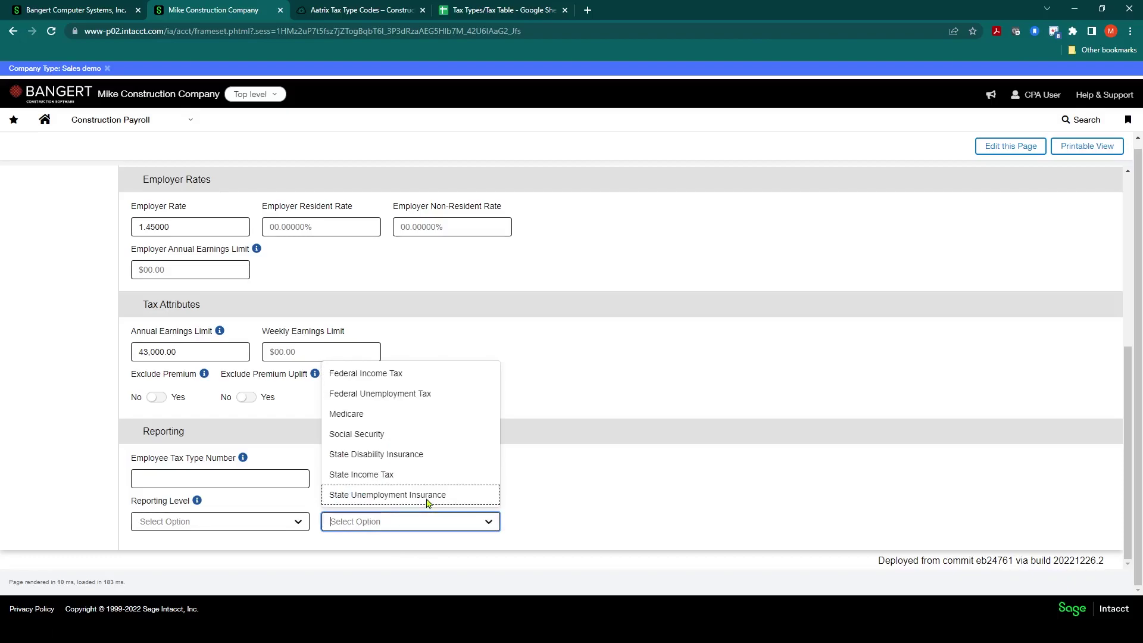
pyautogui.click(388, 495)
pyautogui.scroll(5, 601, 467)
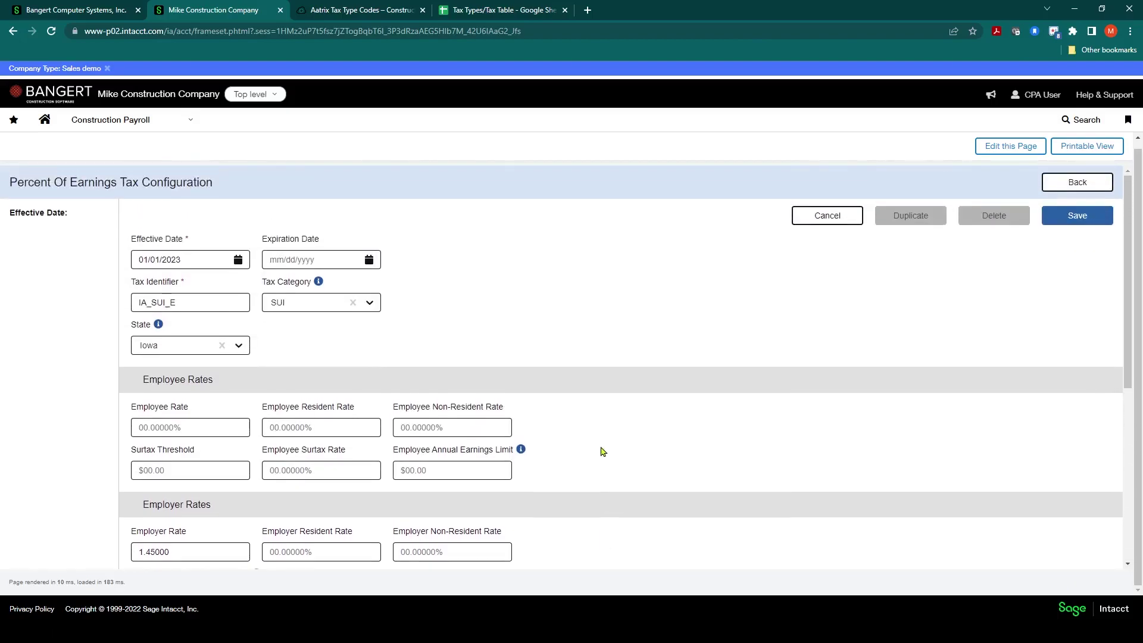
pyautogui.click(1078, 219)
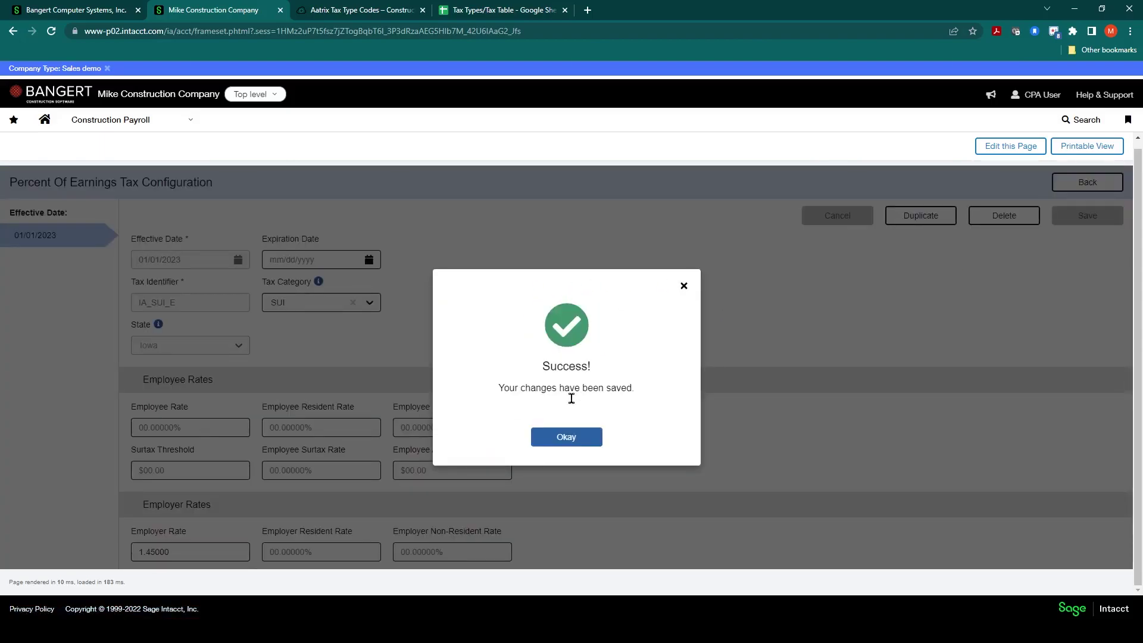
pyautogui.click(569, 438)
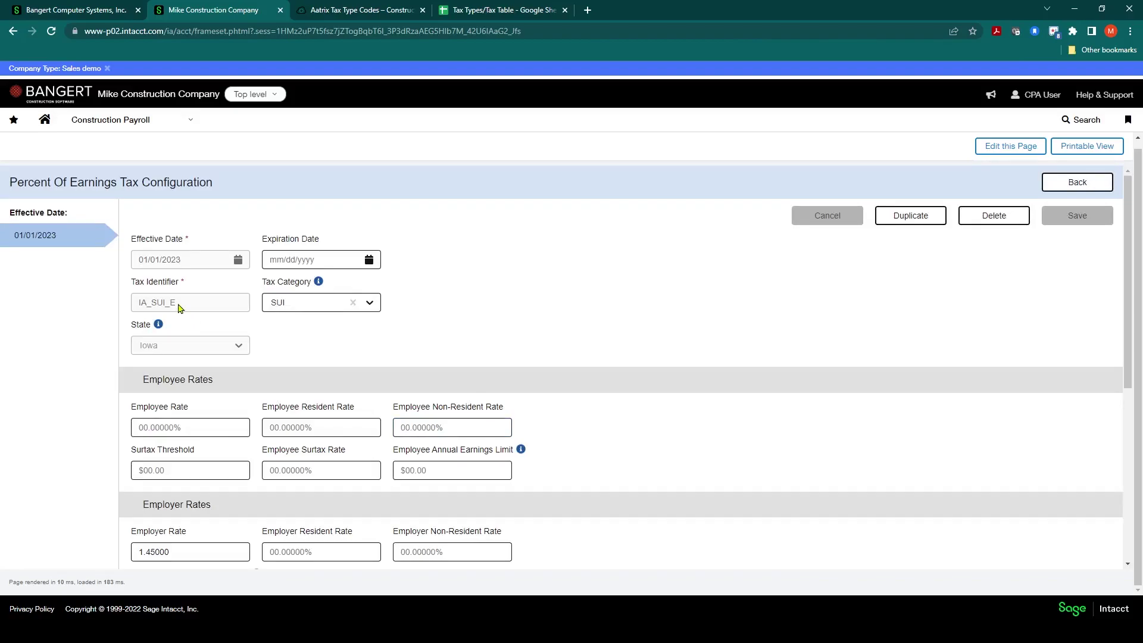
# Duplicate the IA_SUI_E tax and change the copy's Tax Identifier to MS_SUI_E
pyautogui.click(910, 219)
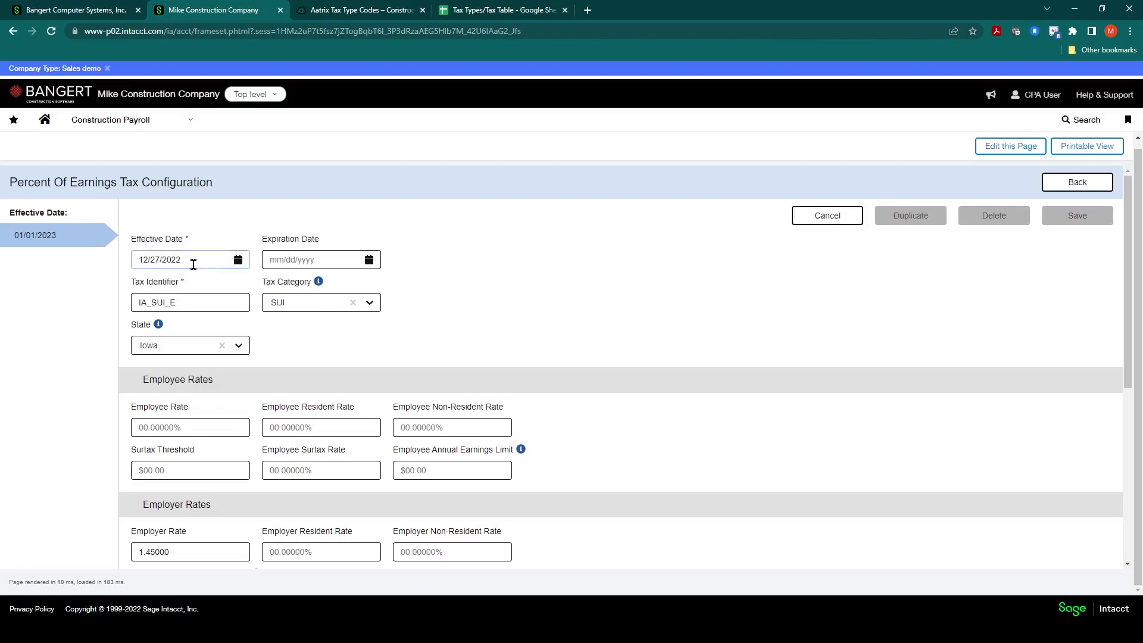
pyautogui.click(146, 303)
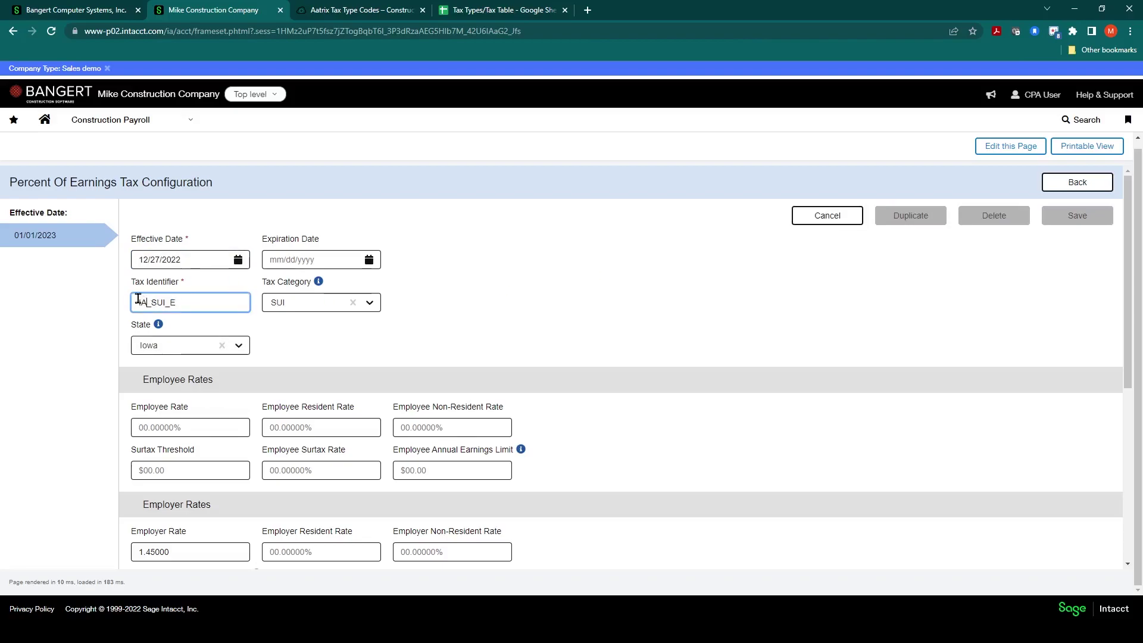
pyautogui.press('BackSpace')
pyautogui.press('BackSpace')
pyautogui.write('MS')
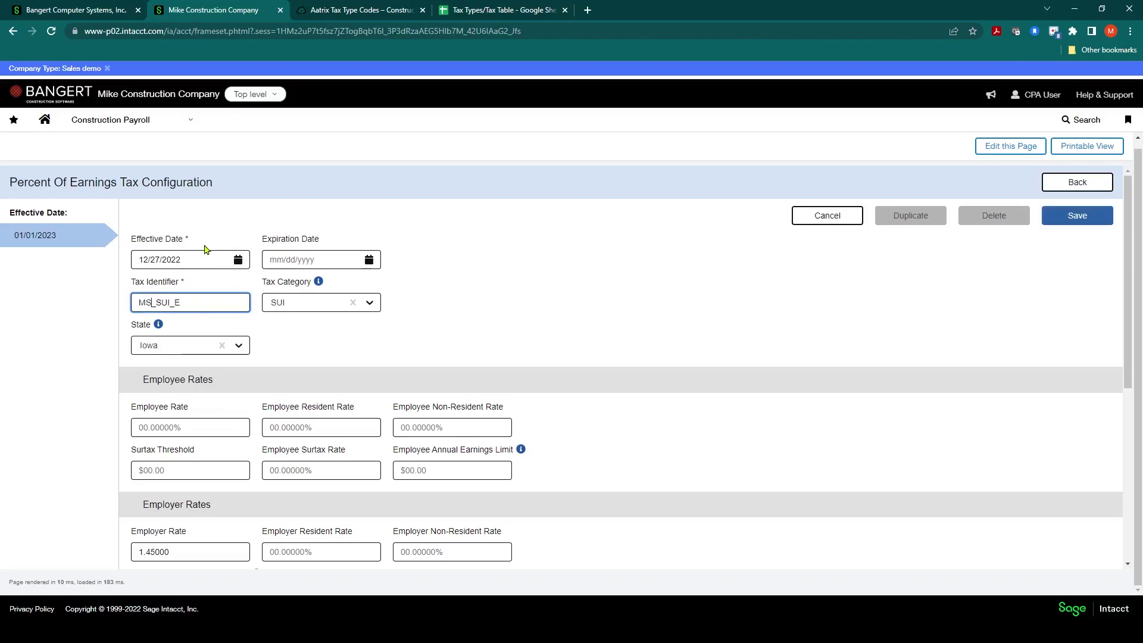
# Change the State of the duplicated tax to Missouri
pyautogui.click(238, 346)
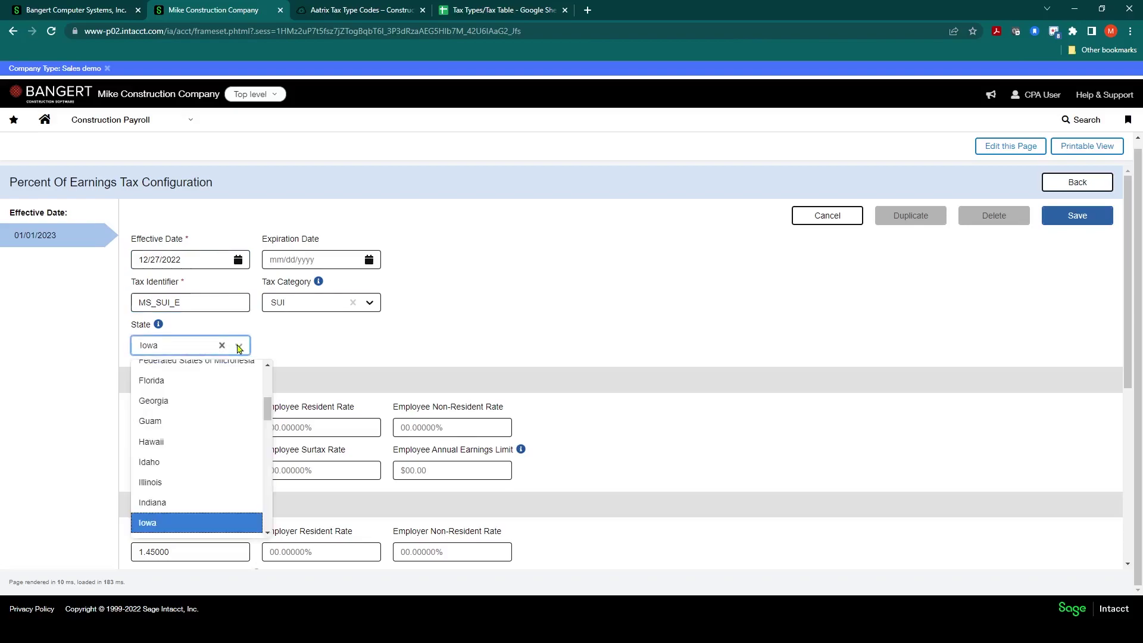
pyautogui.write('mo')
pyautogui.press('BackSpace')
pyautogui.write('s')
pyautogui.press('BackSpace')
pyautogui.write('is')
pyautogui.click(220, 391)
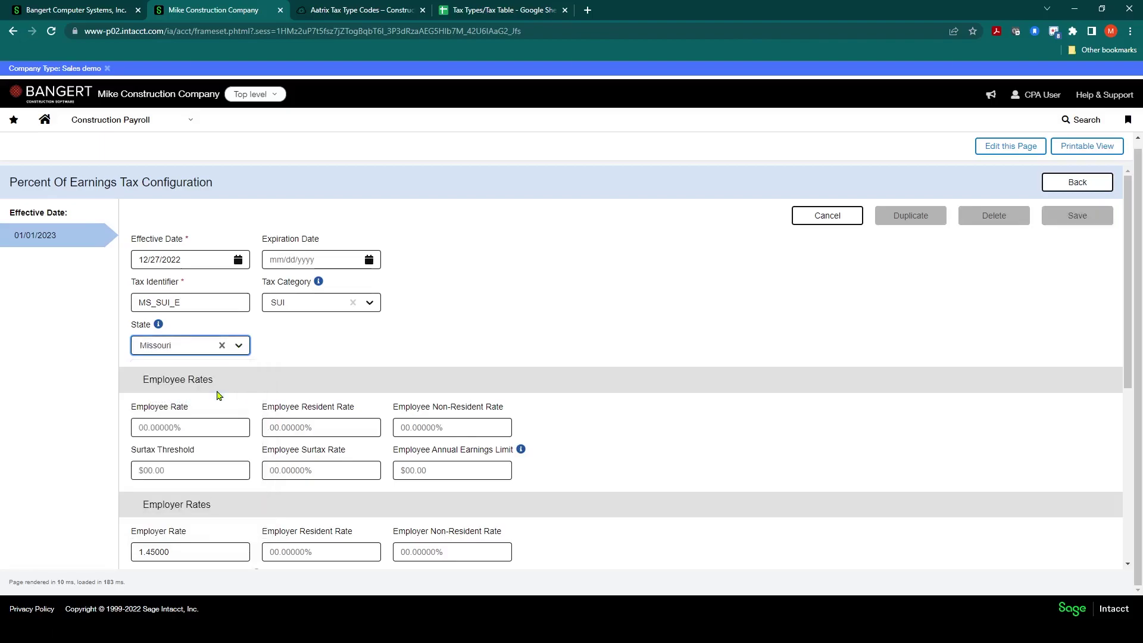
# Set the Employer Rate to 2.5 percent and the Annual Earnings Limit to 35,000 for the duplicated tax
pyautogui.scroll(-1, 288, 416)
pyautogui.click(189, 492)
pyautogui.moveTo(190, 492); pyautogui.dragTo(94, 490)
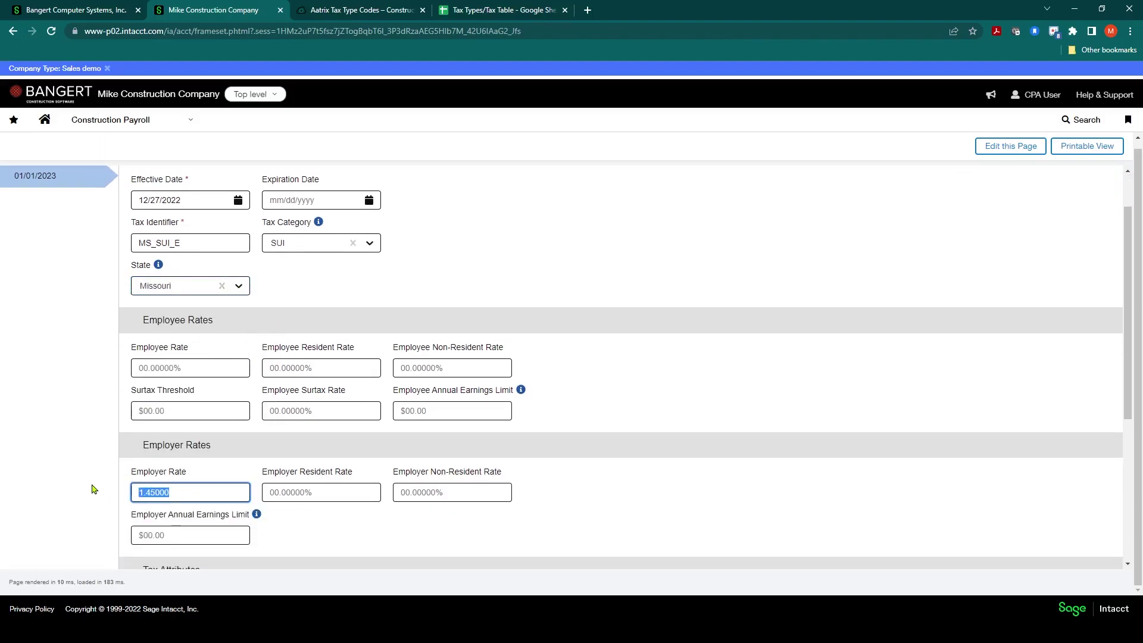
pyautogui.write('2')
pyautogui.click(293, 529)
pyautogui.scroll(-3, 288, 523)
pyautogui.moveTo(184, 438); pyautogui.dragTo(102, 445)
pyautogui.write('35000')
pyautogui.click(452, 431)
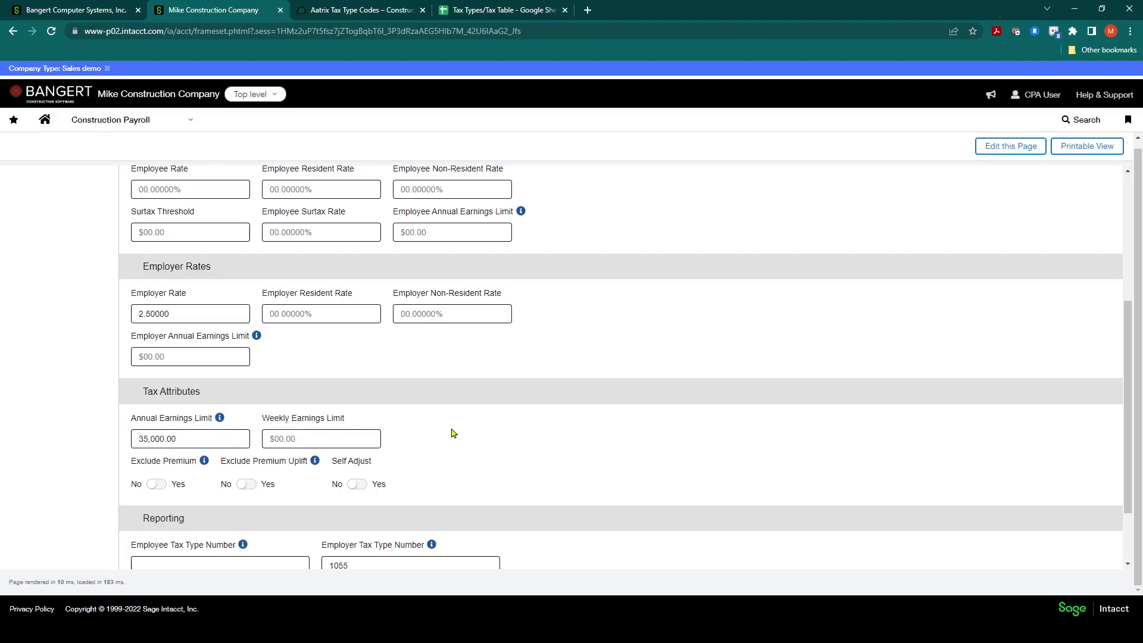
# Switch to the Tax Types sheet, locate the State Unemployment row for MS and select its TT# cell
pyautogui.scroll(4, 488, 402)
pyautogui.scroll(-5, 482, 403)
pyautogui.click(332, 506)
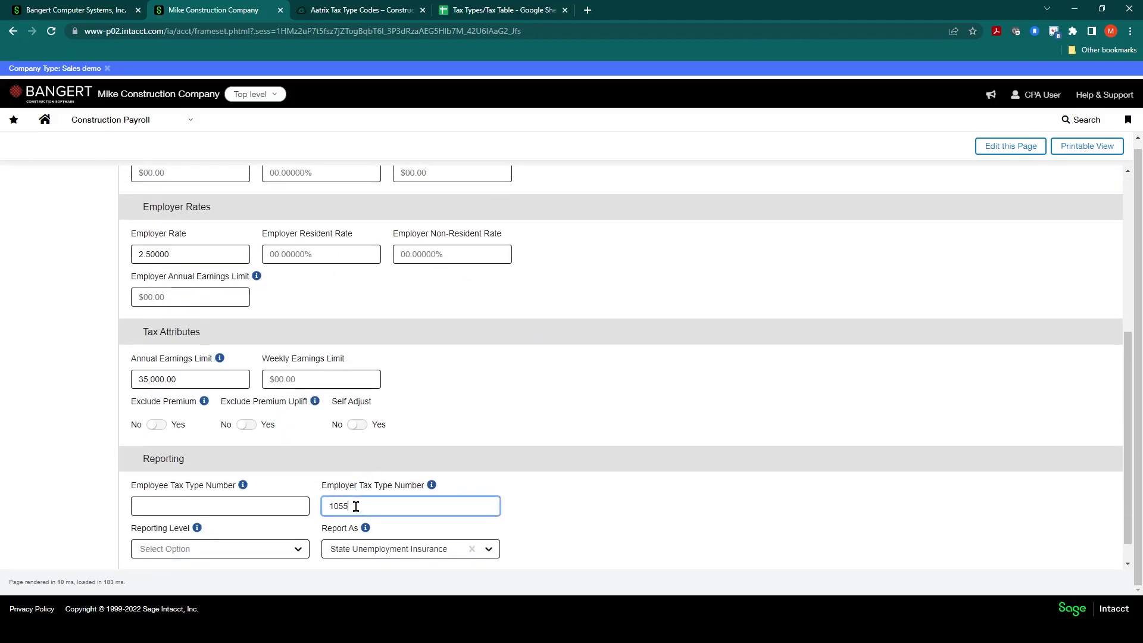
pyautogui.click(494, 8)
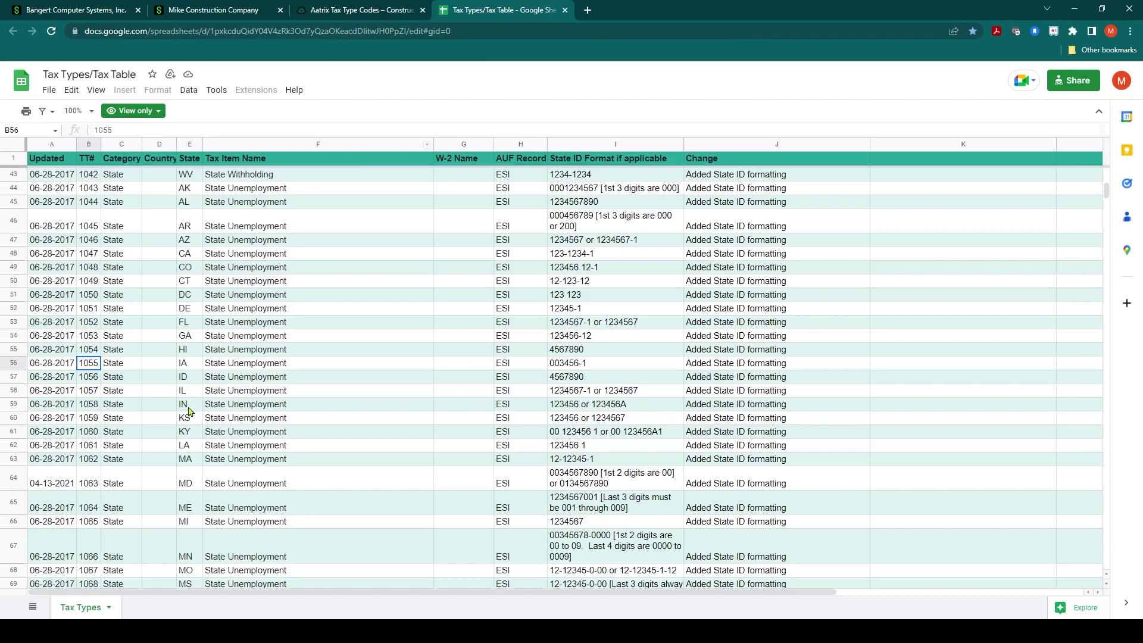
pyautogui.scroll(-1, 189, 409)
pyautogui.click(90, 557)
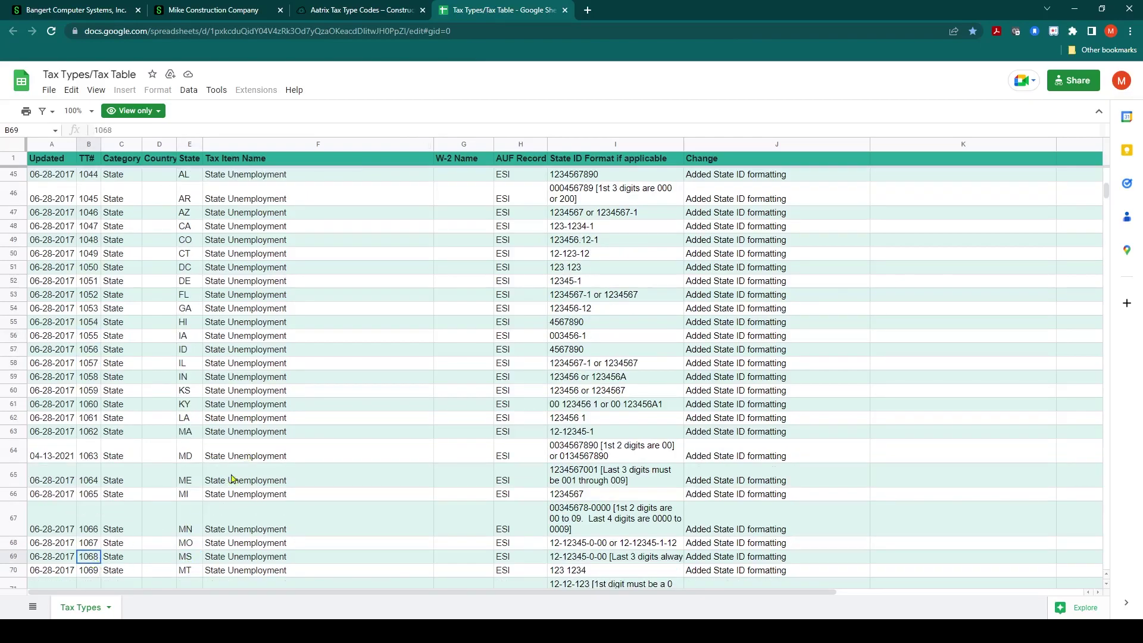
# Return to the Percent Of Earnings tax configuration, edit the Employer Tax Type Number, and save the MS_SUI_E tax
pyautogui.click(238, 10)
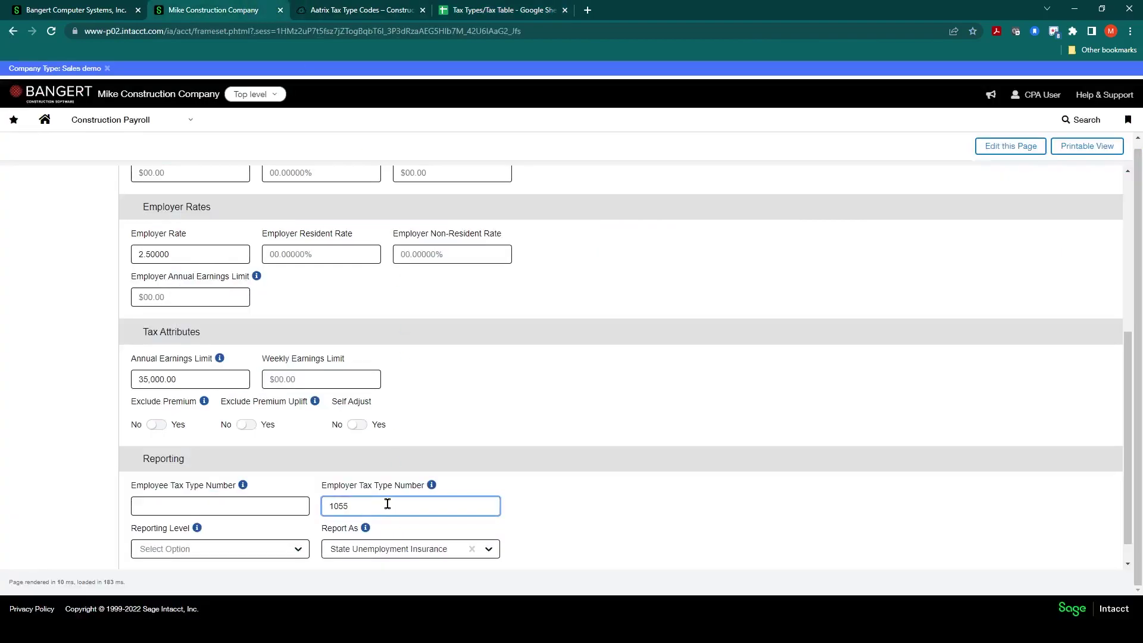
pyautogui.press('BackSpace')
pyautogui.scroll(5, 595, 369)
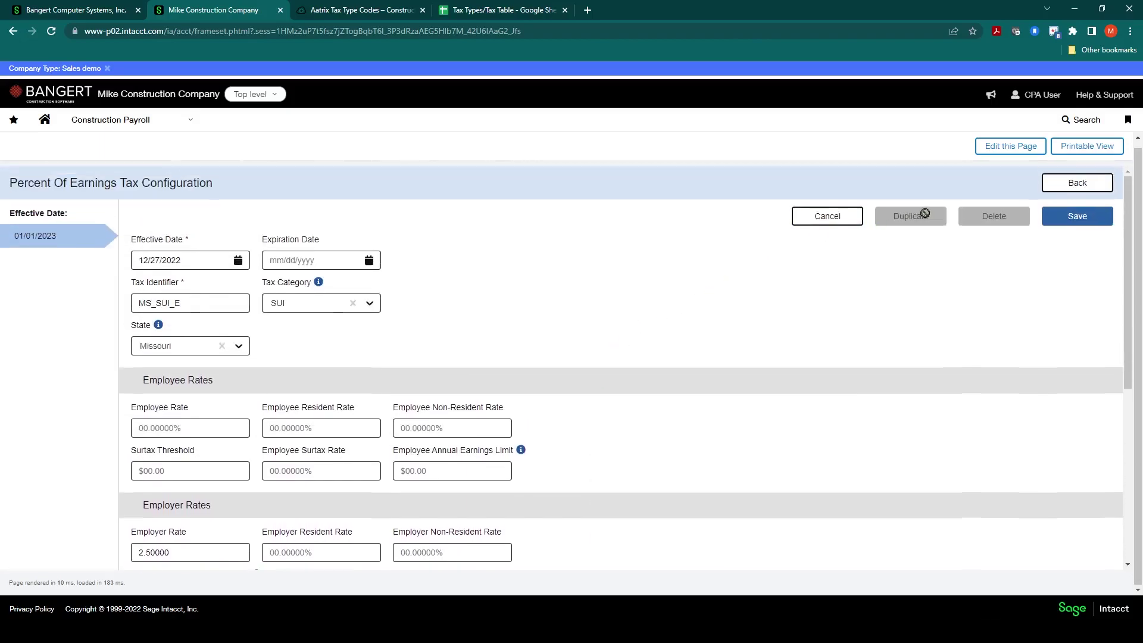
pyautogui.click(1069, 224)
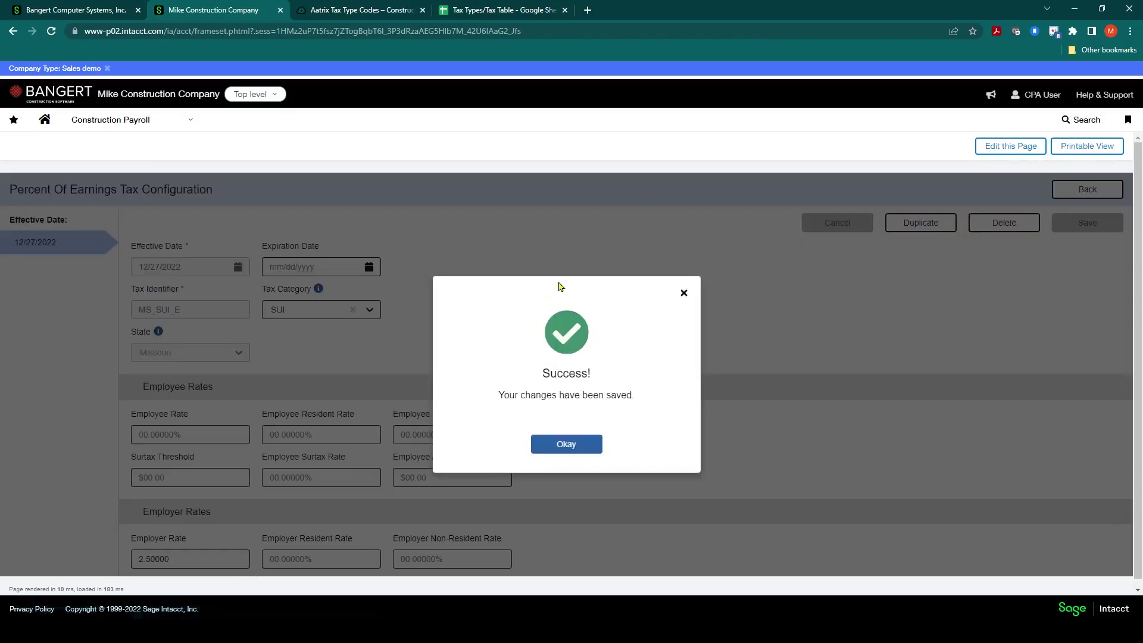
pyautogui.click(549, 448)
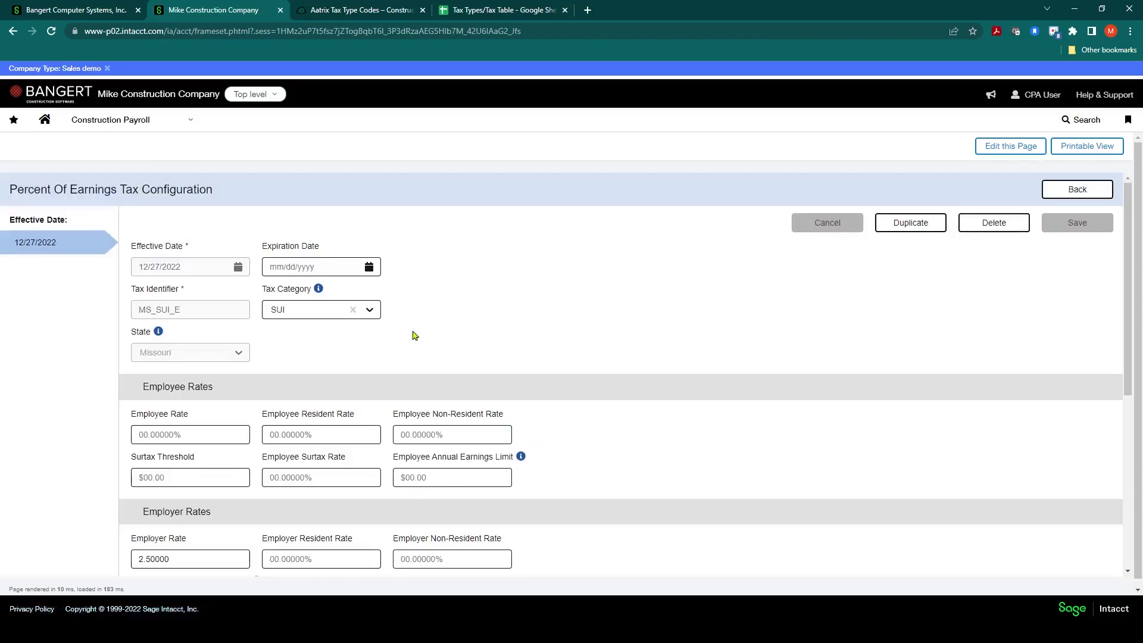